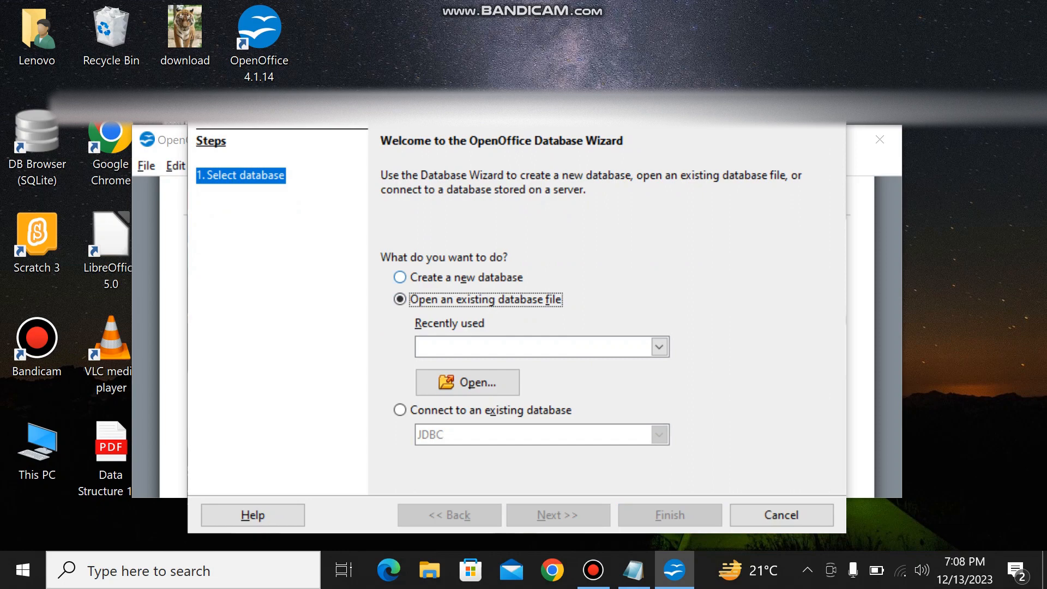
Create a new registered database, opened for editing, and save it as New Database in Documents.
click(400, 278)
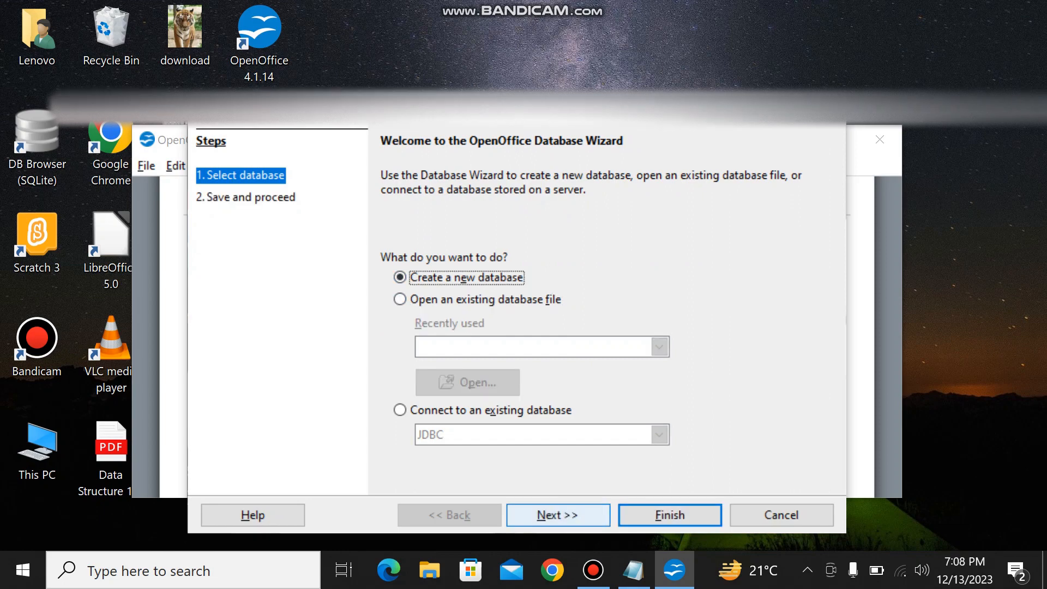
click(558, 515)
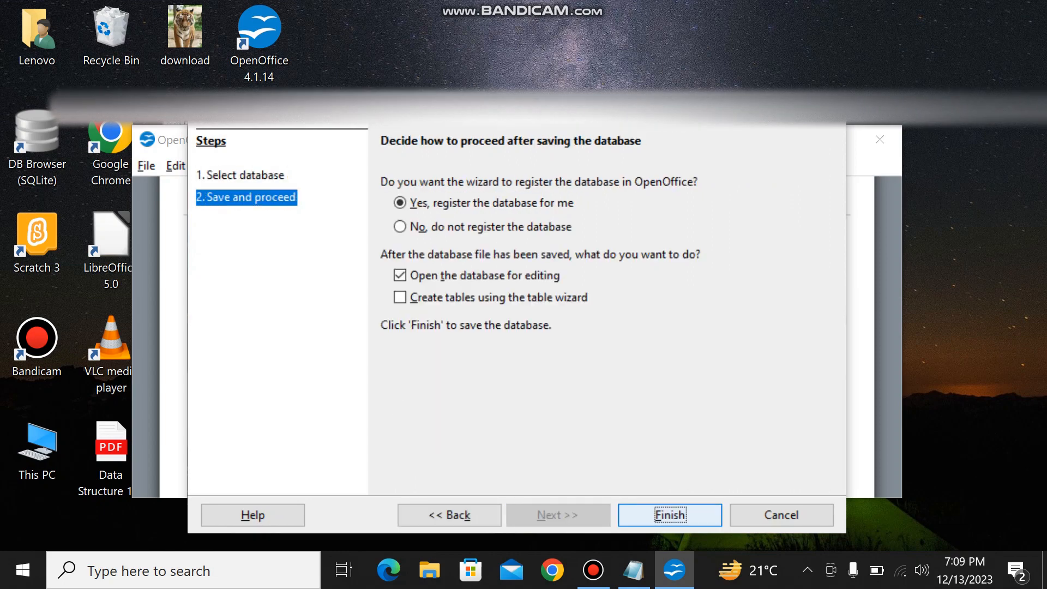
click(670, 515)
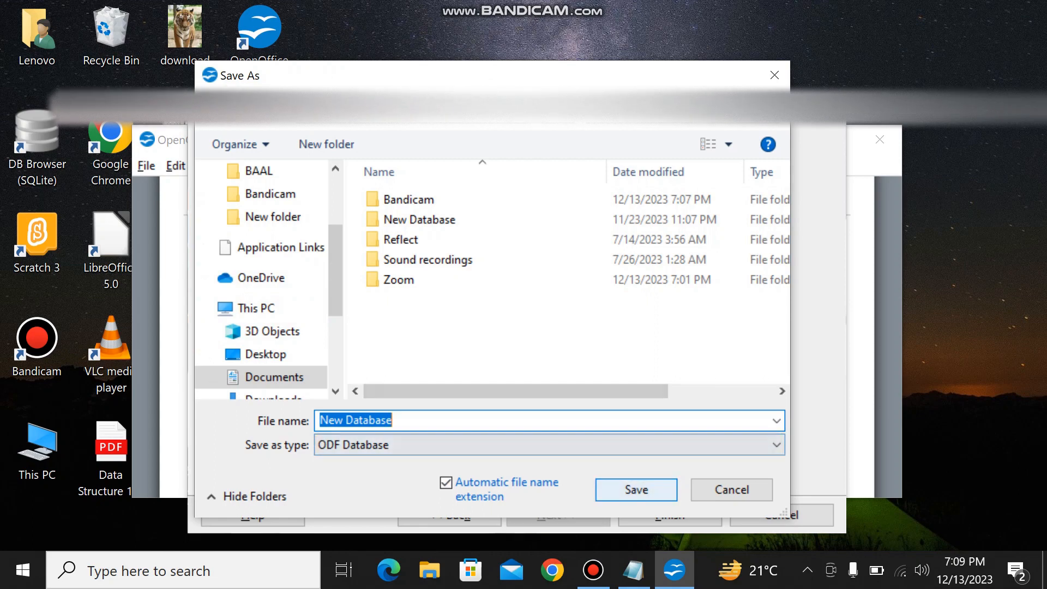
key(Return)
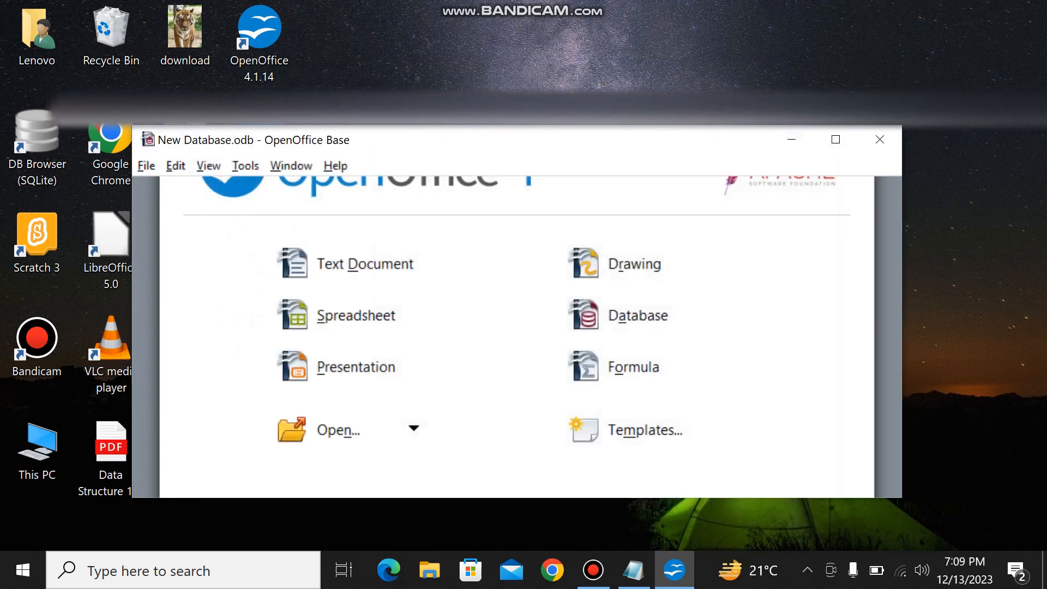
Maximize the New Database window.
key(alt+space)
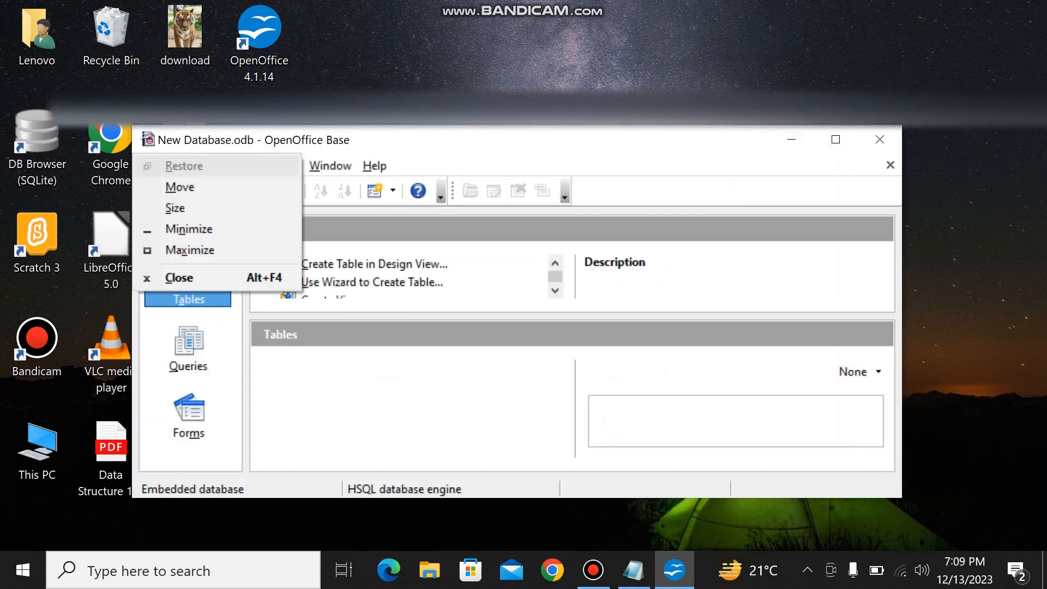
key(Up)
key(Up)
key(Return)
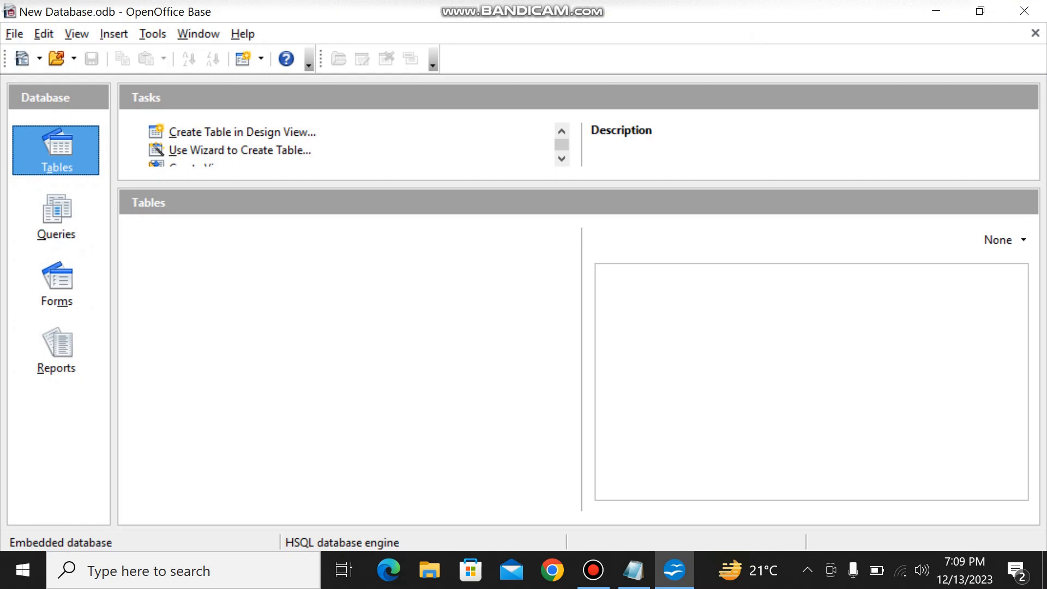
Examine the tasks offered for creating tables in the database.
click(56, 218)
click(56, 150)
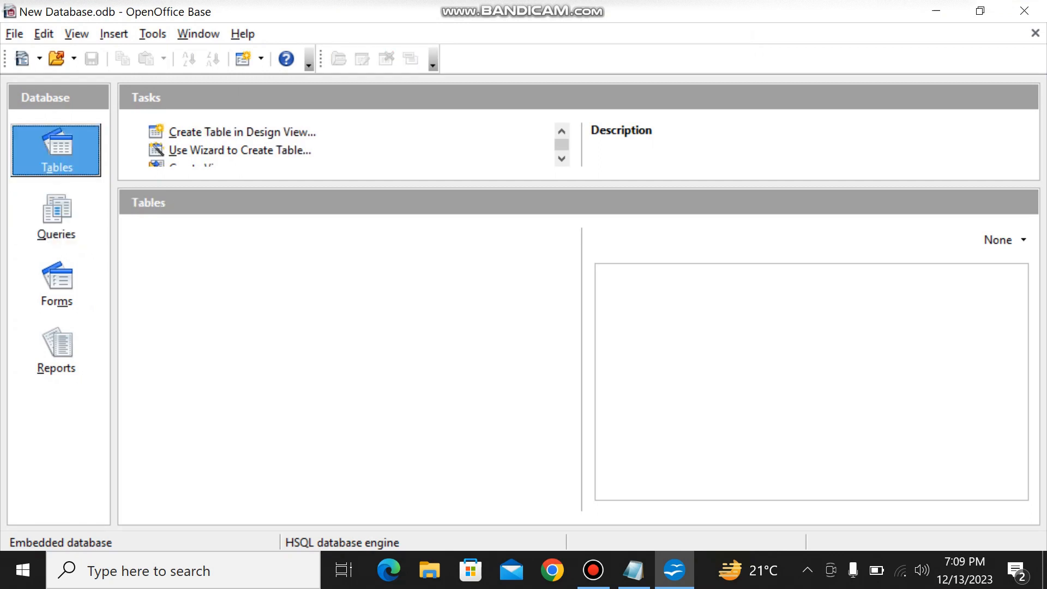
scroll(344, 145, down, 1)
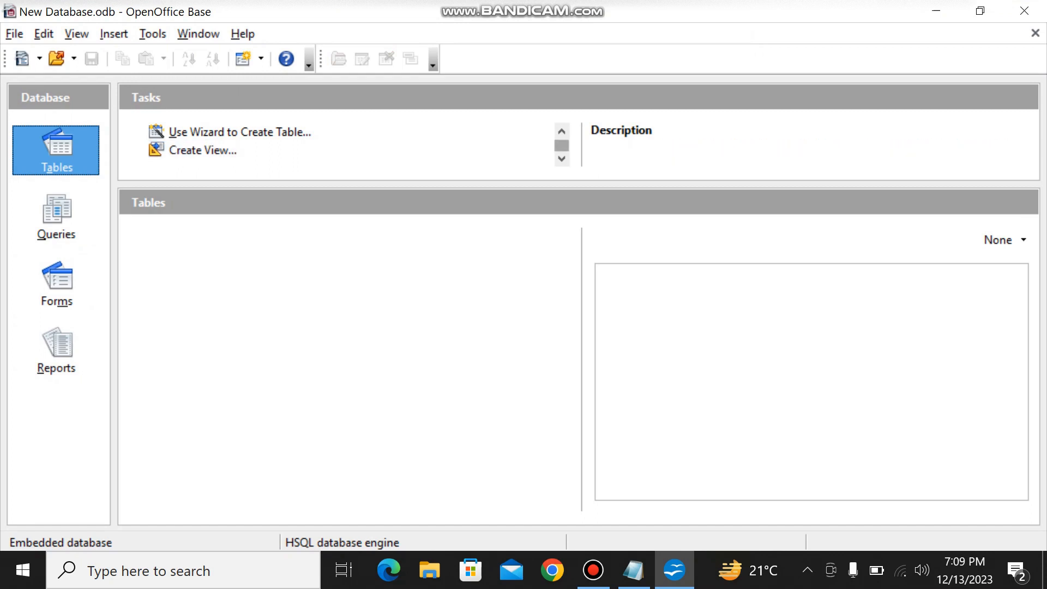
scroll(344, 142, down, 1)
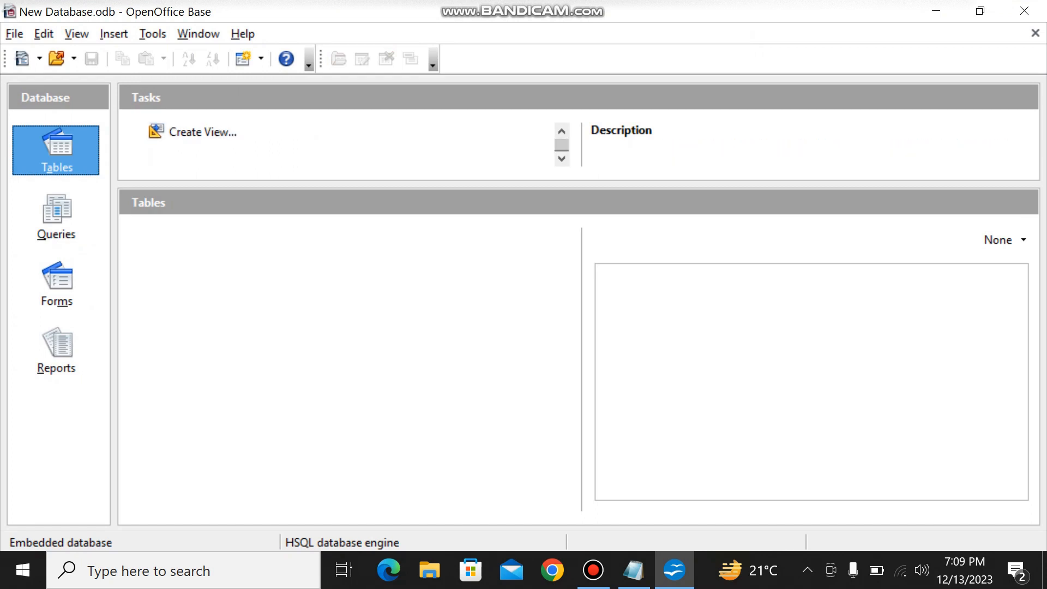
click(562, 158)
click(562, 132)
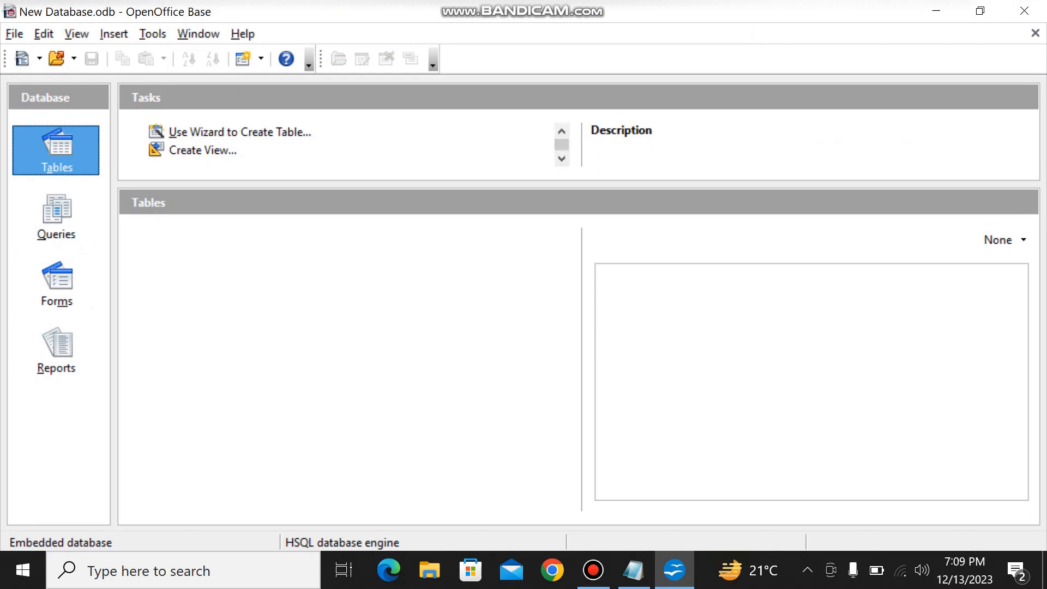
Check the table-creation topic in the Notepad practical outline and return to Base to look at its SQL option.
click(611, 13)
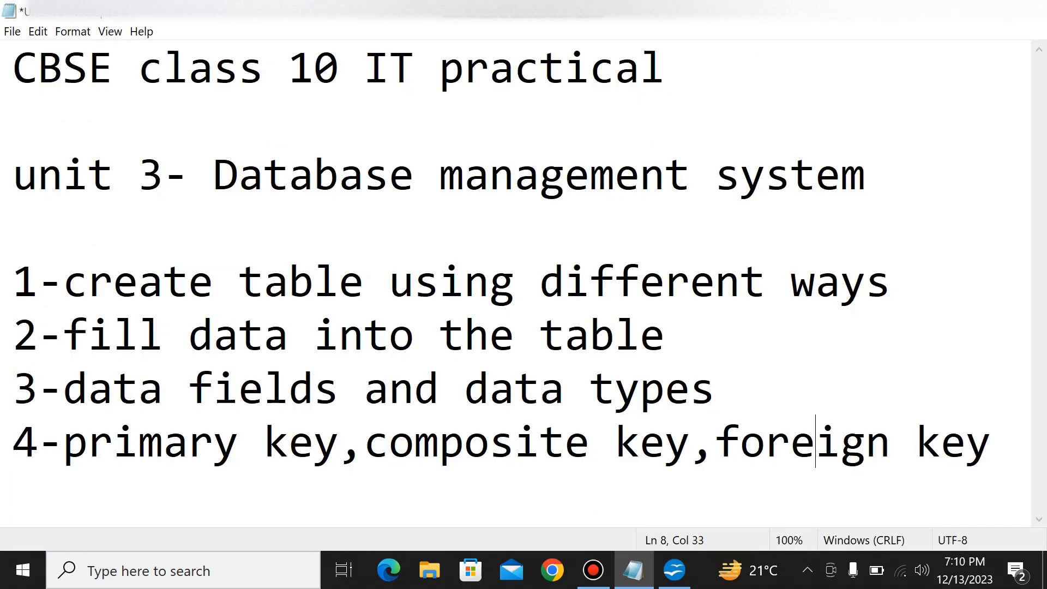
click(389, 281)
key(alt+Tab)
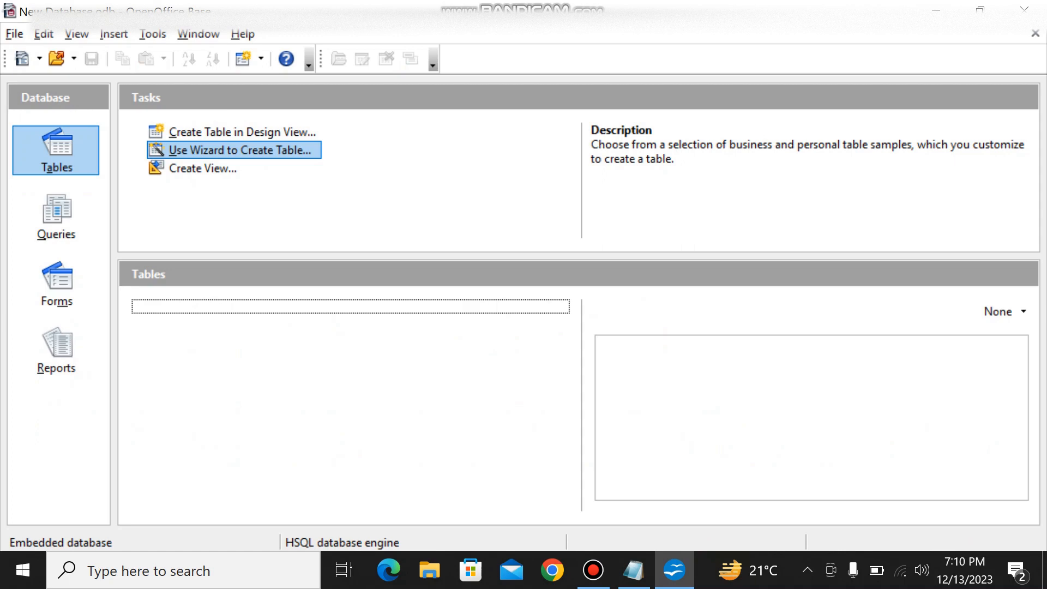
click(153, 33)
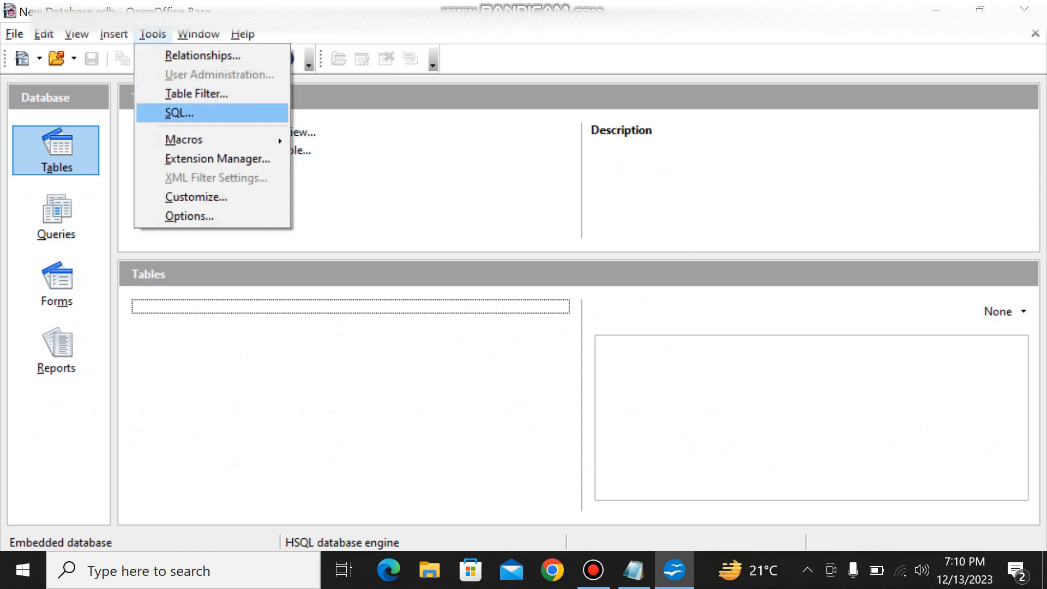
click(180, 113)
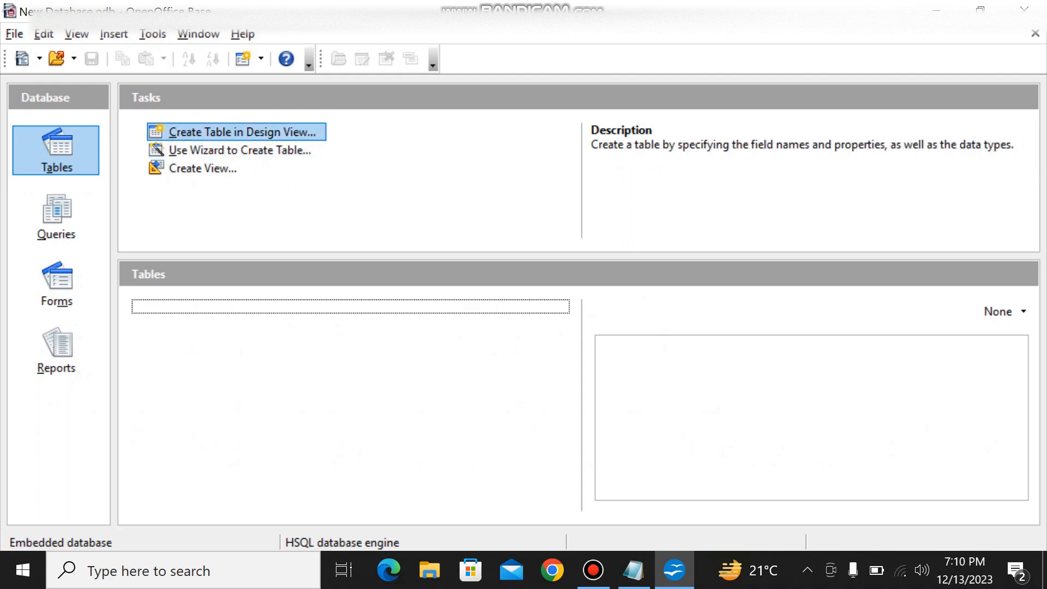
Start a new table in design view and add an id field of type Integer [ INTEGER ].
click(56, 151)
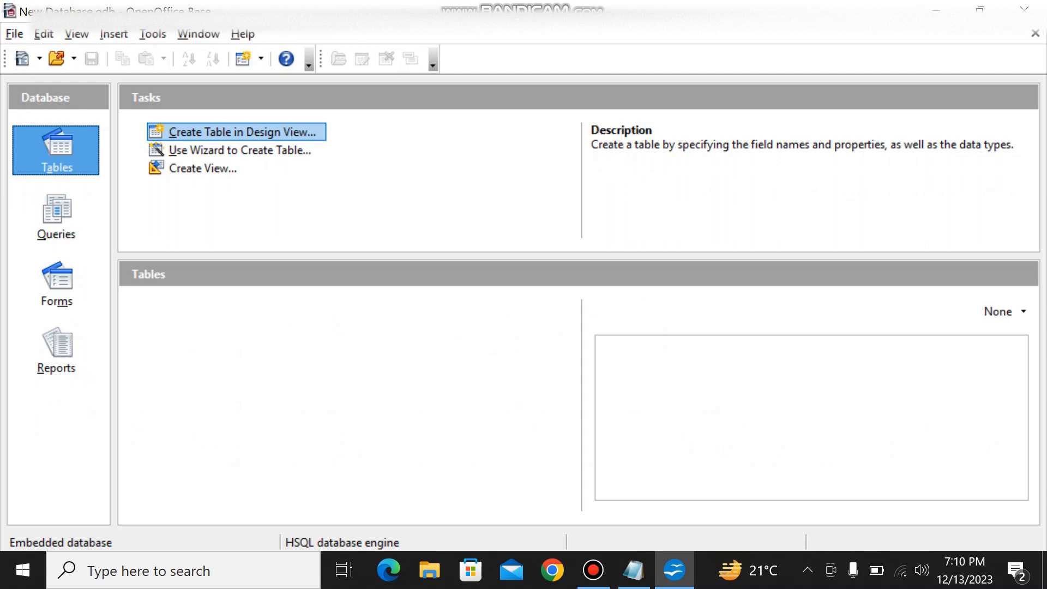
click(242, 131)
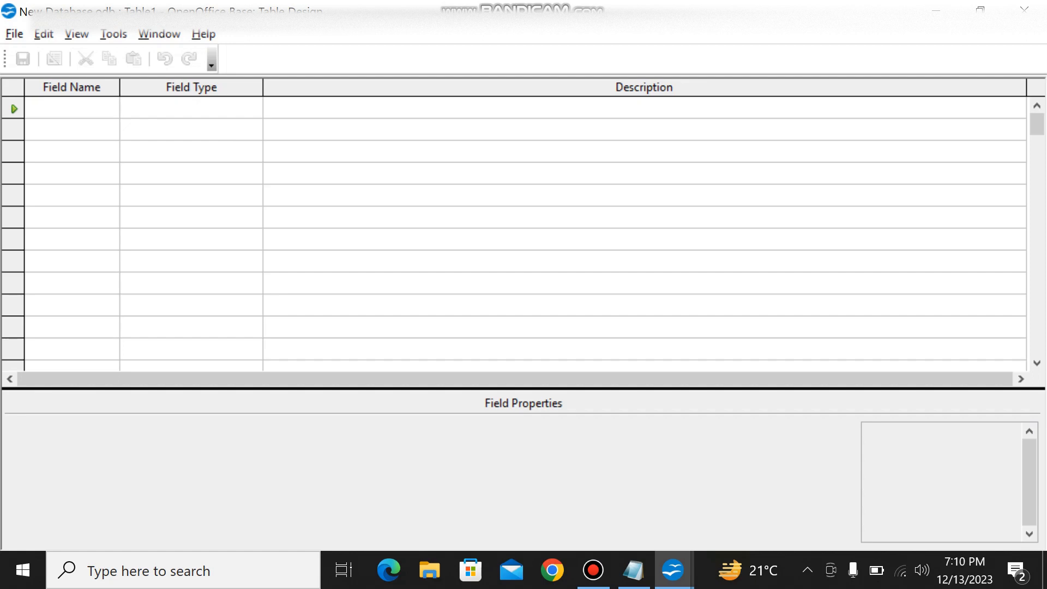
click(191, 88)
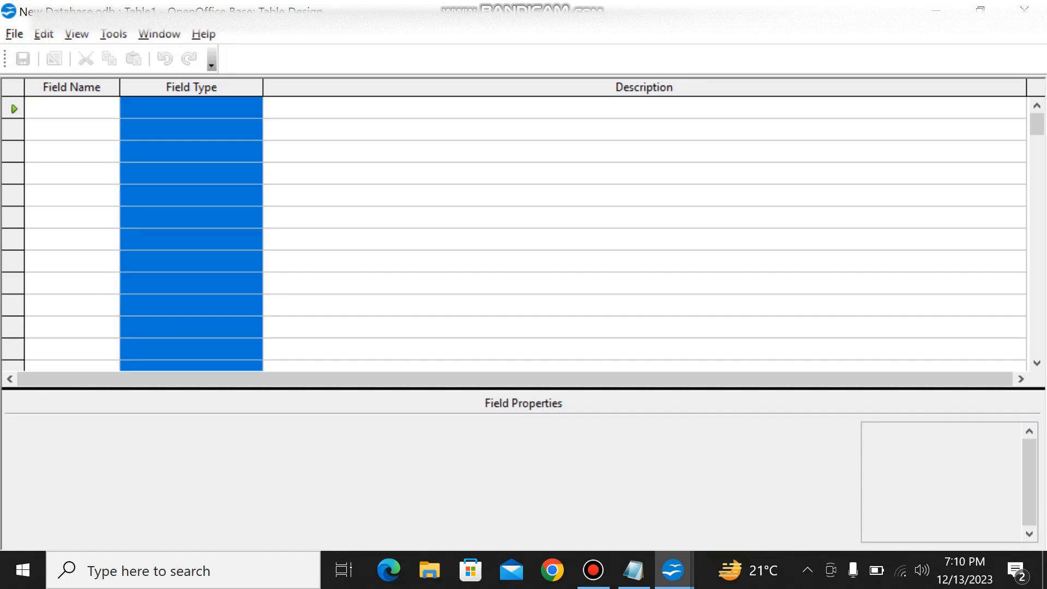
click(71, 108)
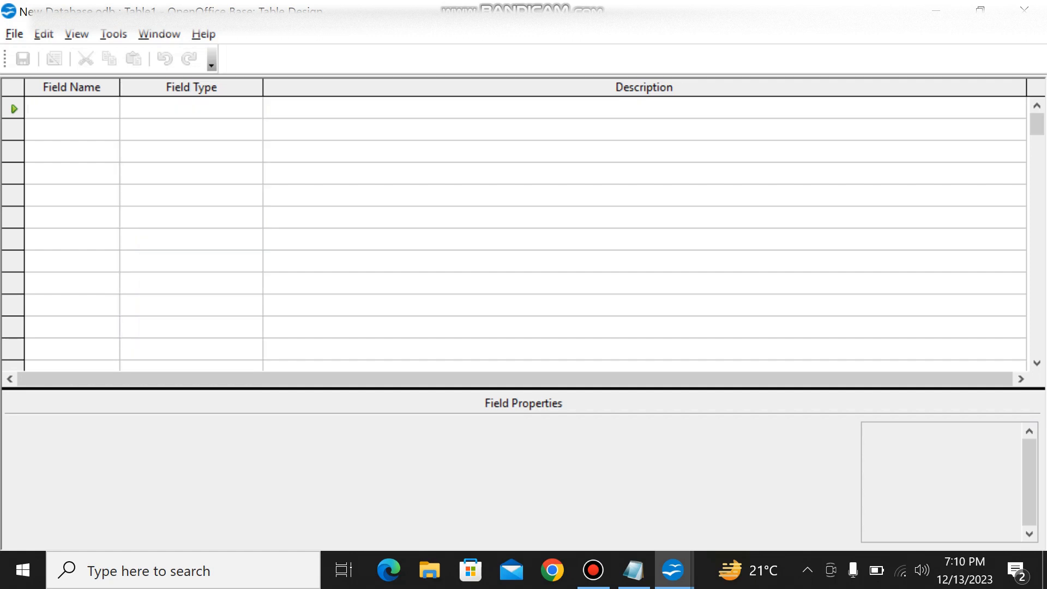
text(id)
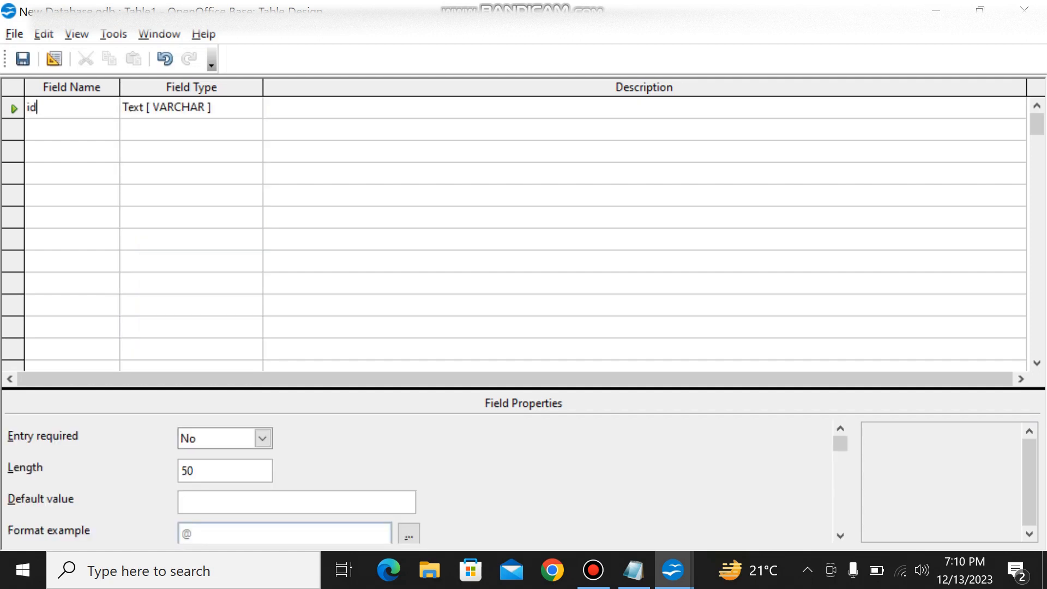
click(184, 108)
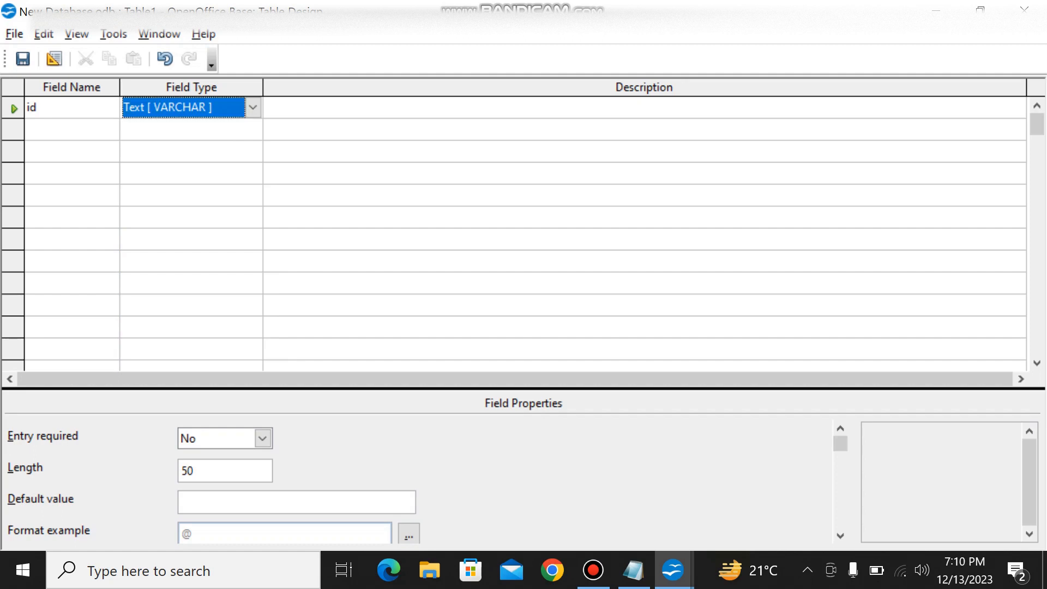
click(253, 107)
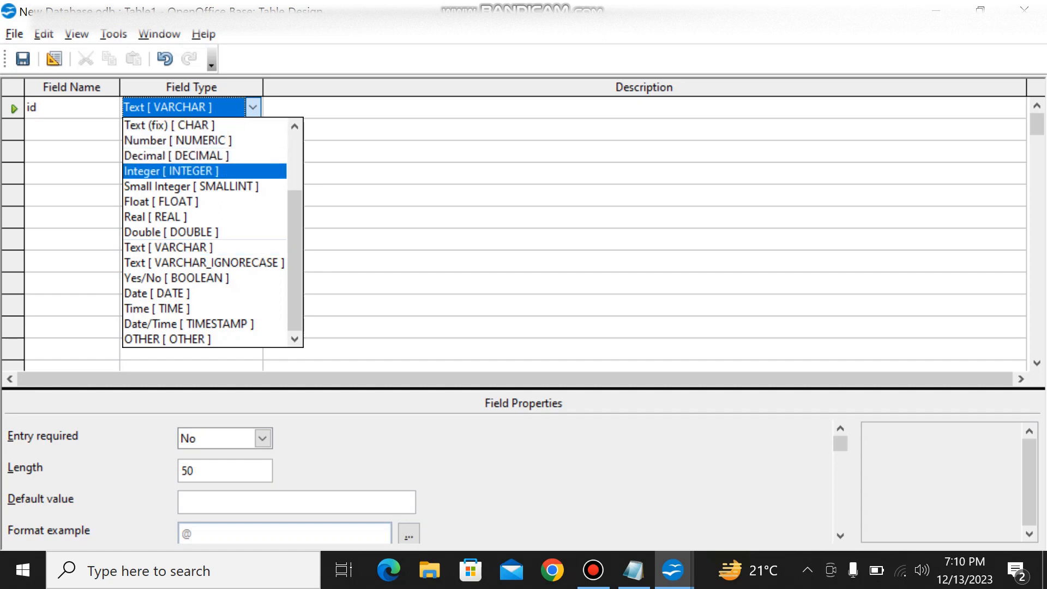
click(185, 171)
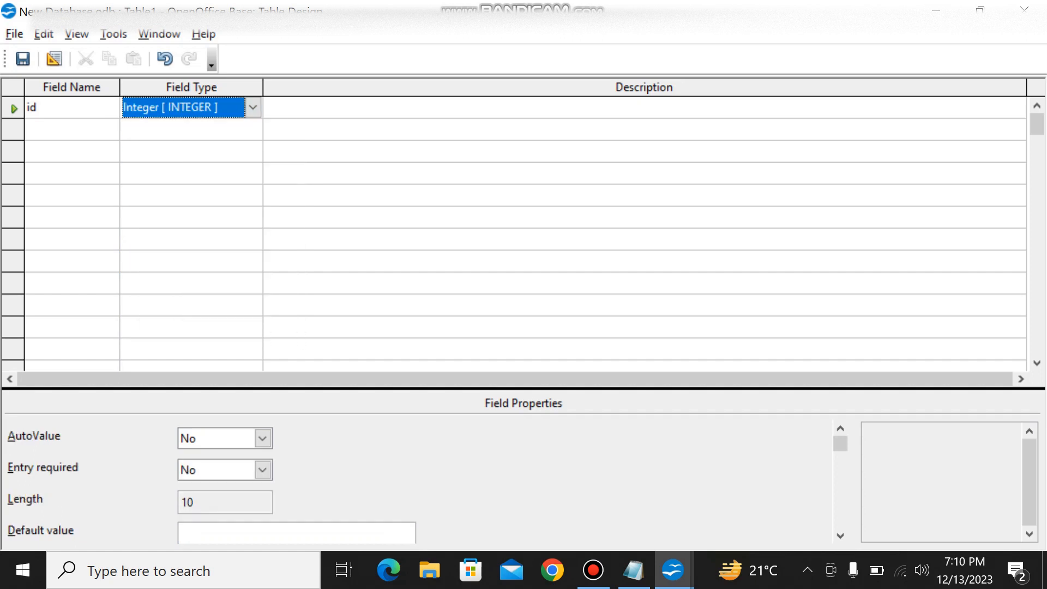
Add the fields name and address below id, both with type Text [ VARCHAR ].
click(71, 130)
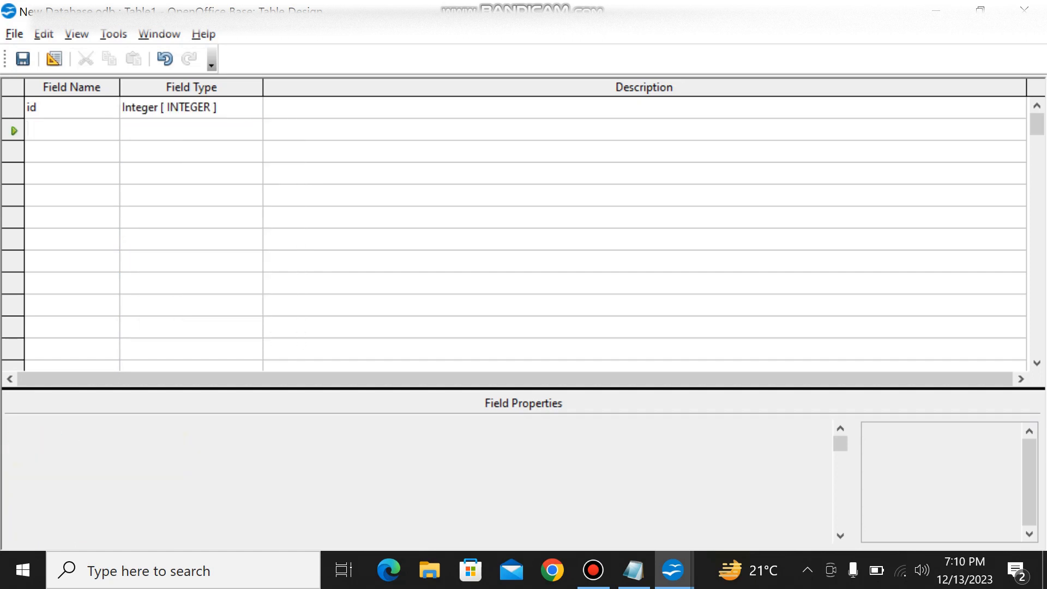
text(name)
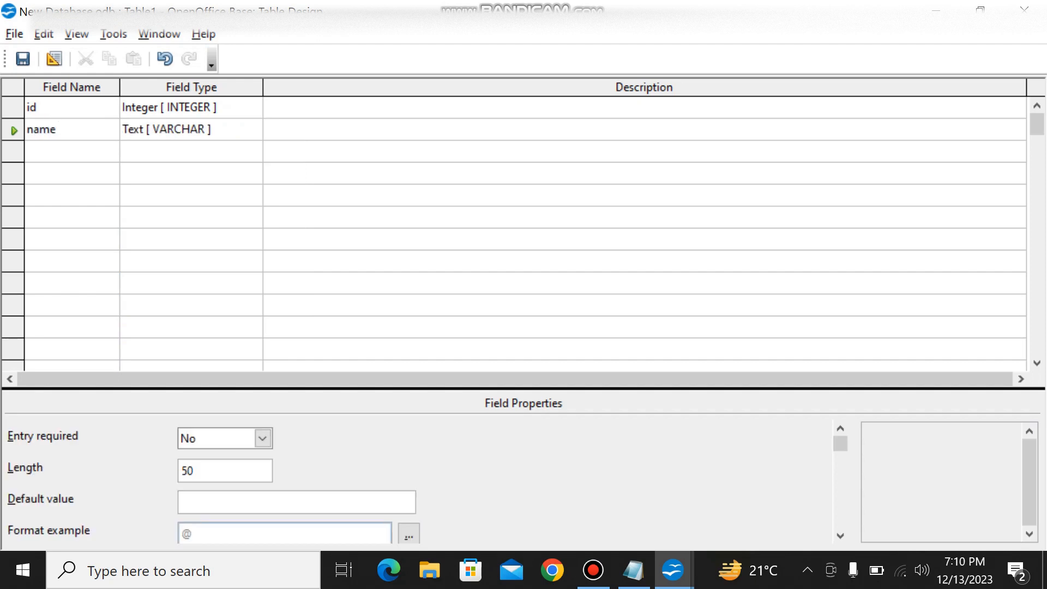
key(Tab)
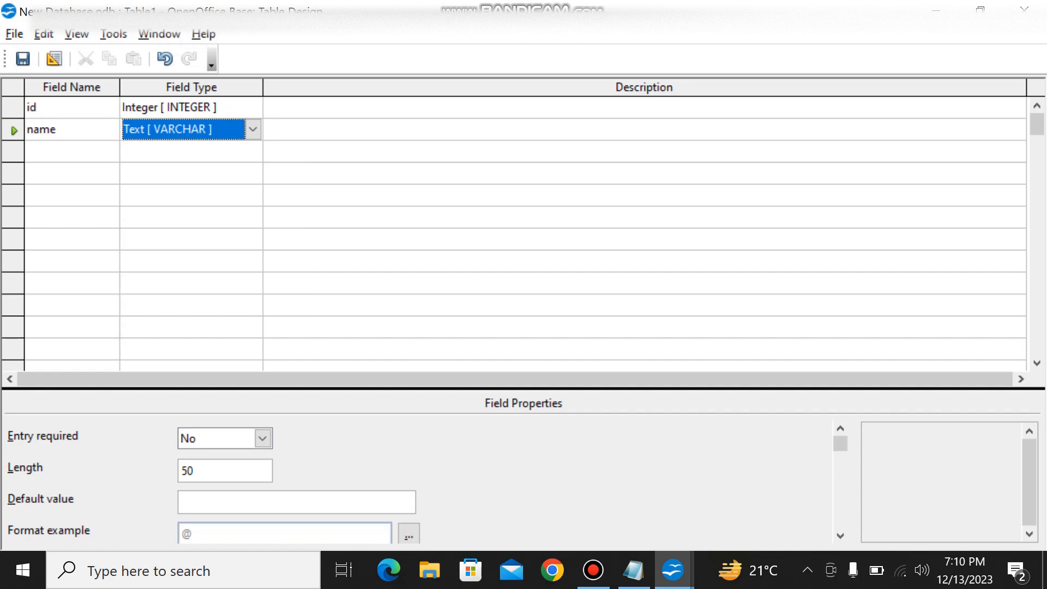
click(70, 152)
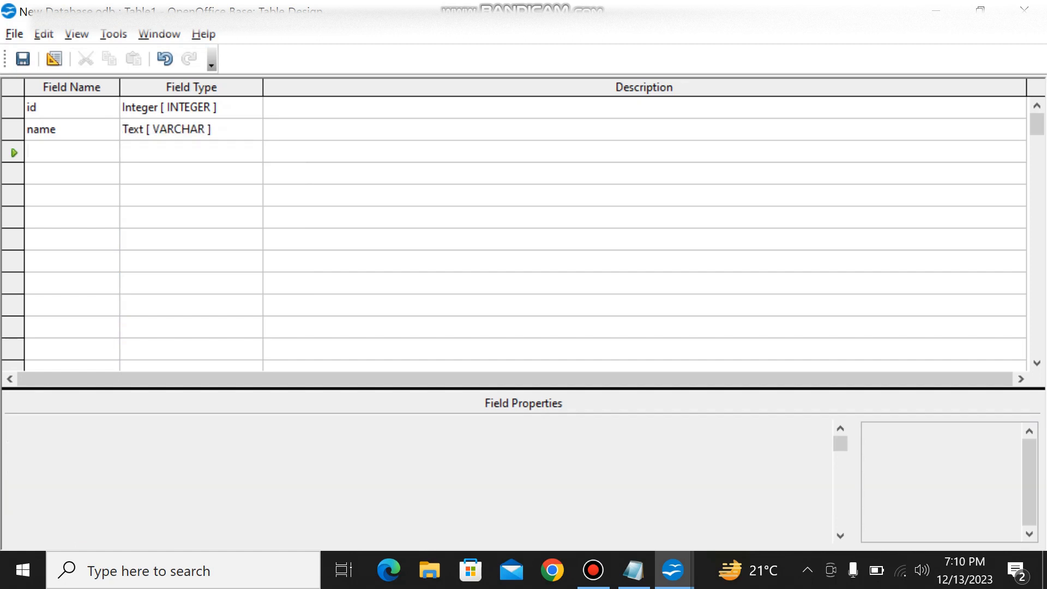
text(ad)
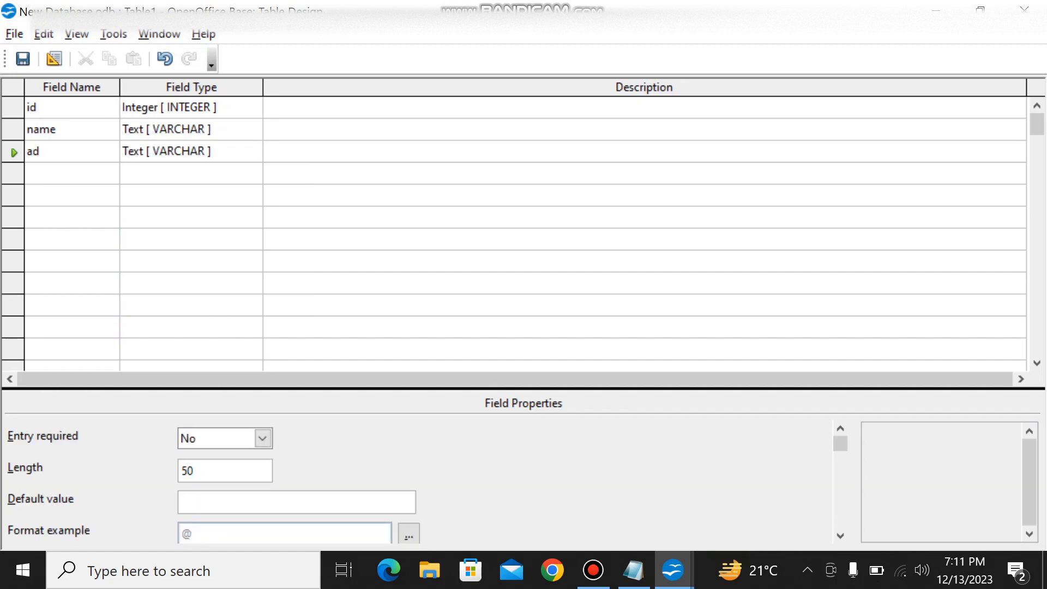
text(dress)
key(Tab)
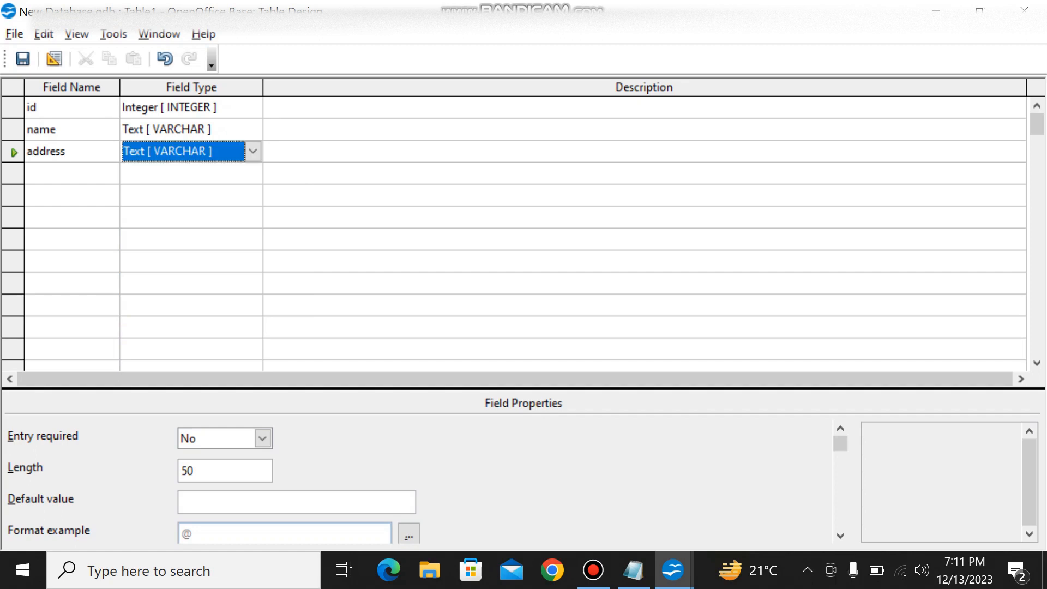
Add a dob field below address with the field type Date [ DATE ].
click(71, 173)
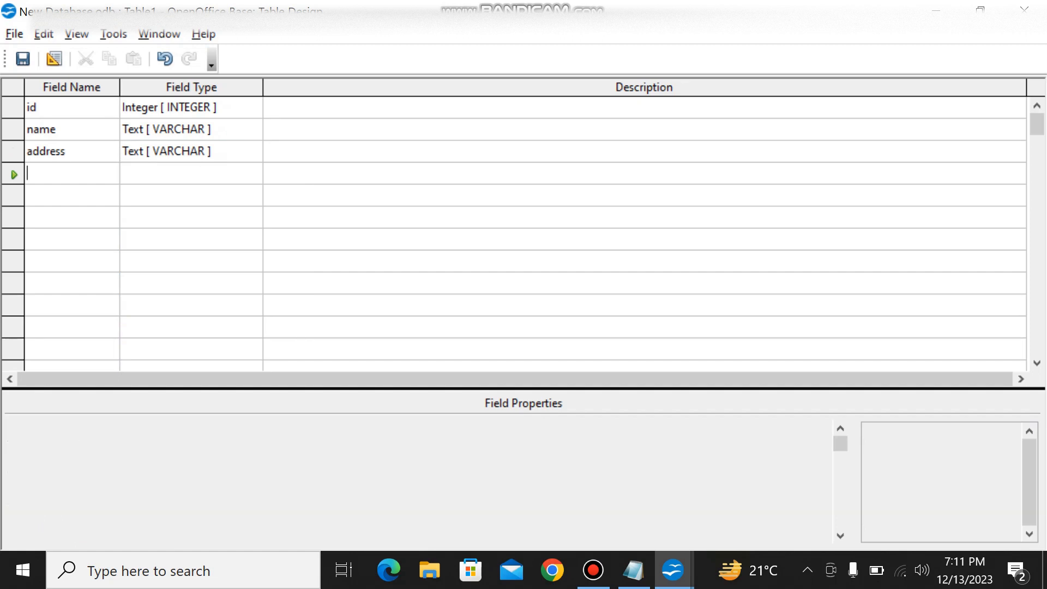
text(dob)
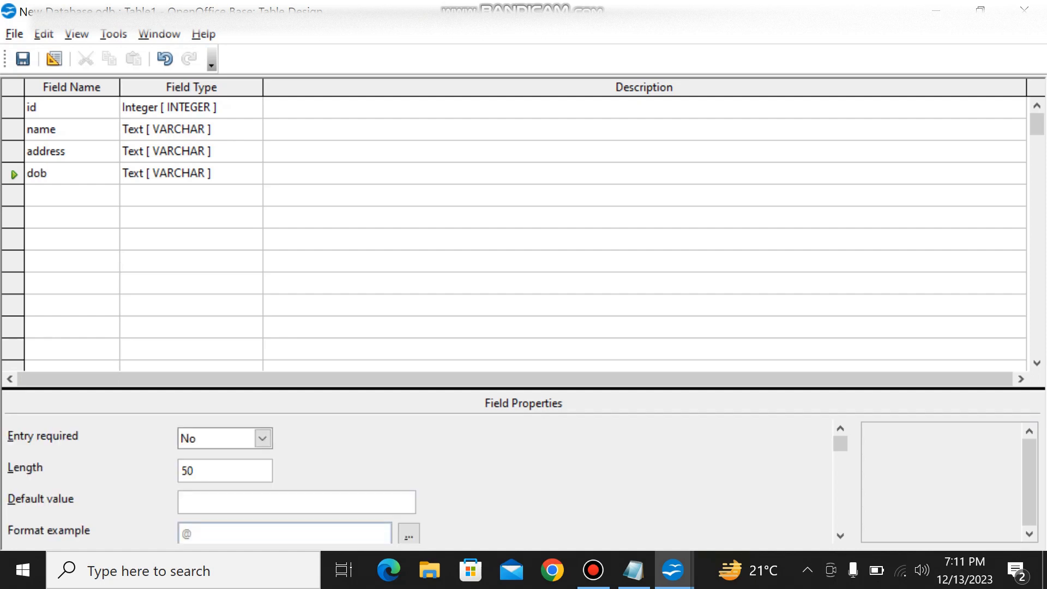
key(Tab)
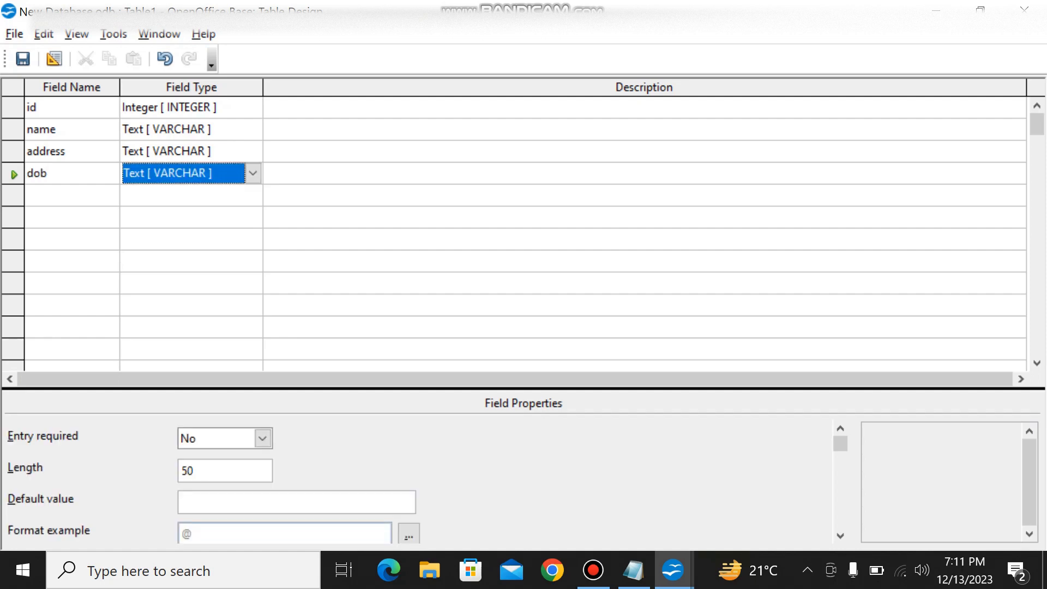
click(253, 173)
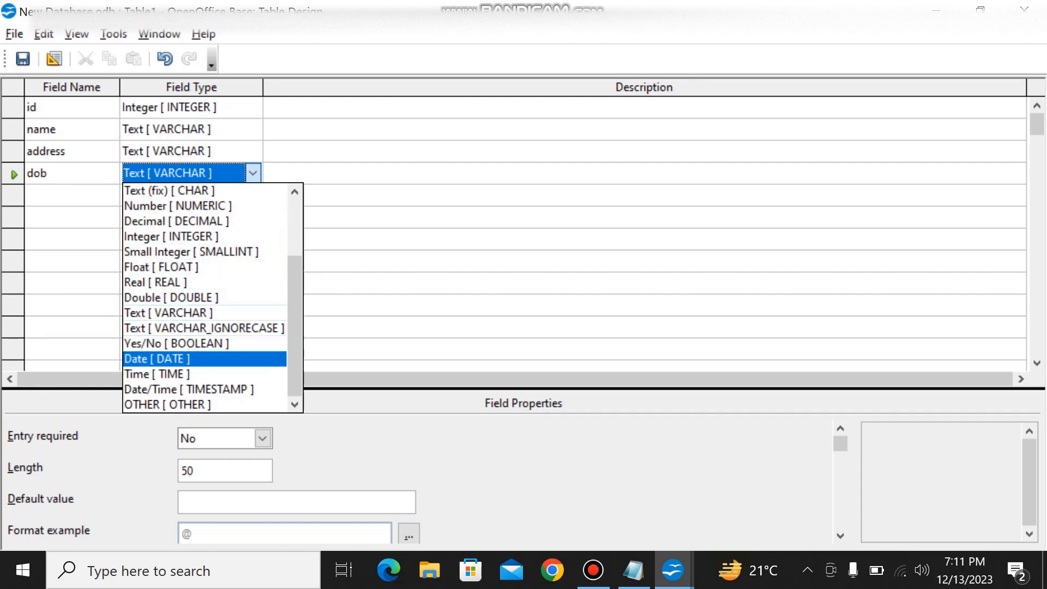
key(Return)
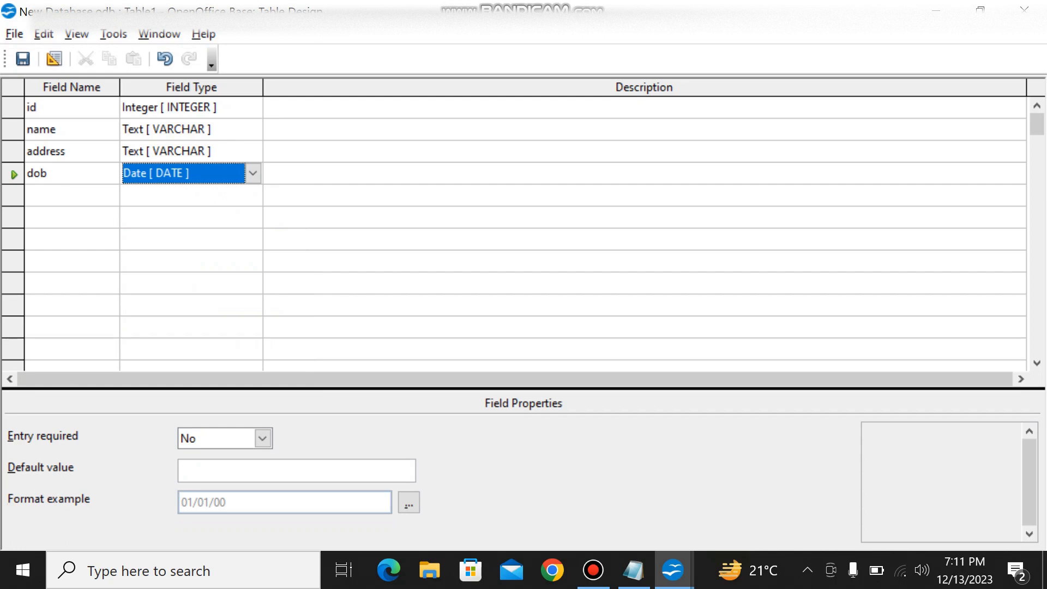
click(33, 108)
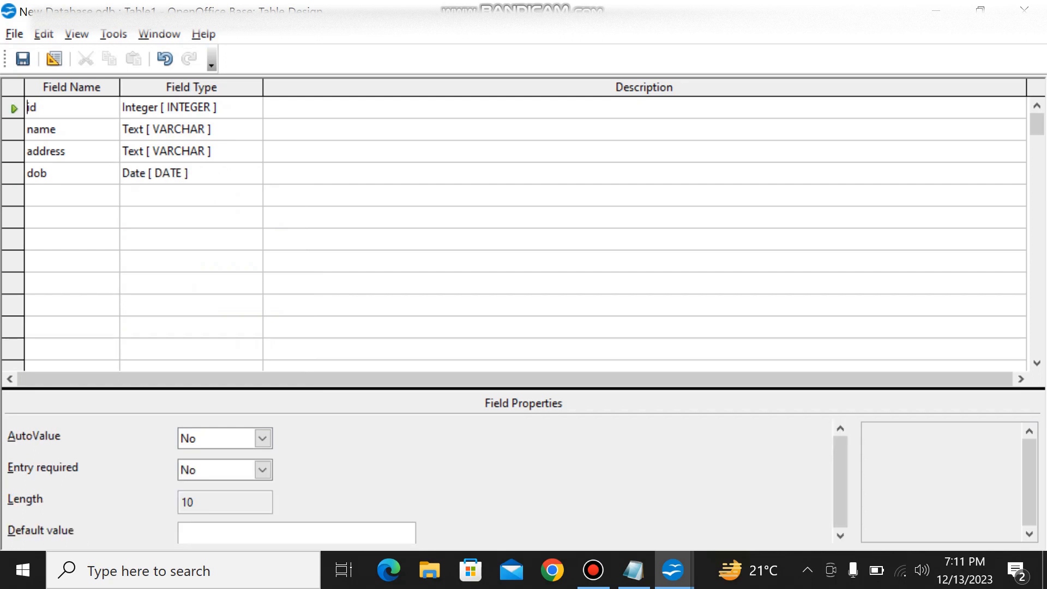
click(184, 108)
click(350, 107)
click(185, 107)
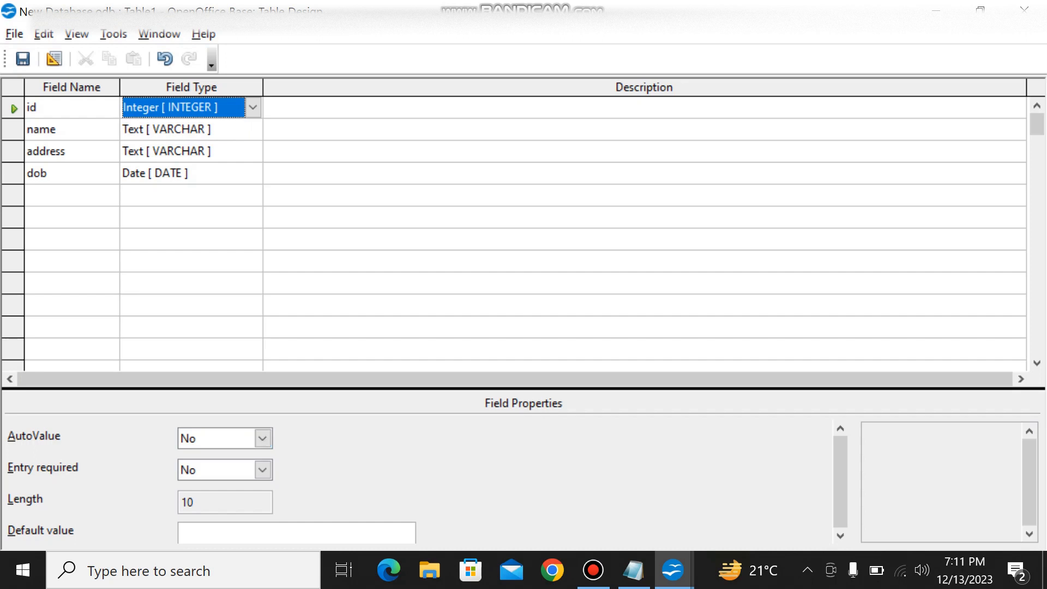
Review the AutoValue, Entry required and Length properties of the id field.
click(39, 108)
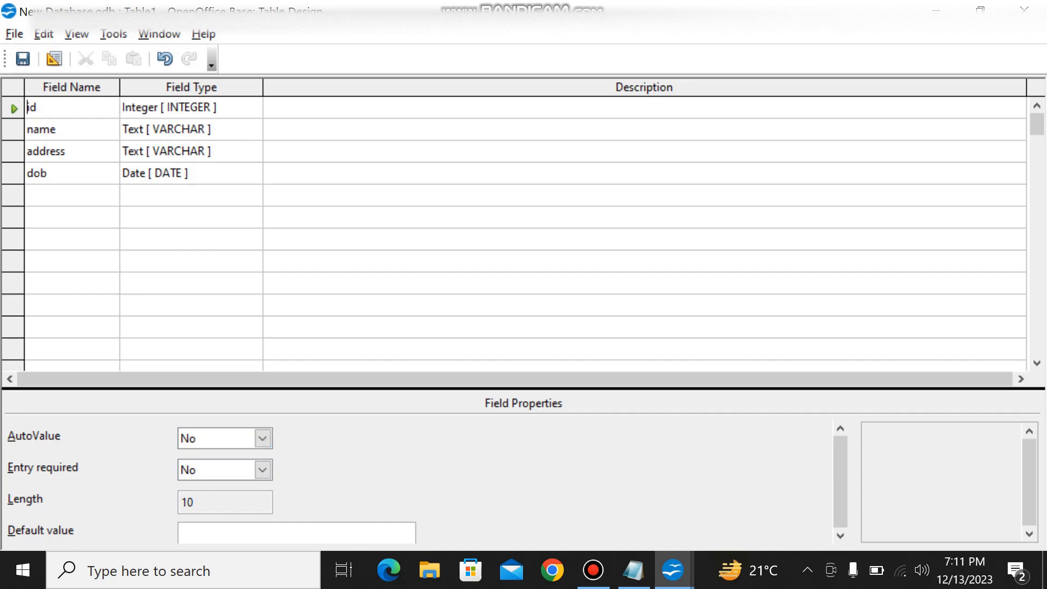
click(190, 107)
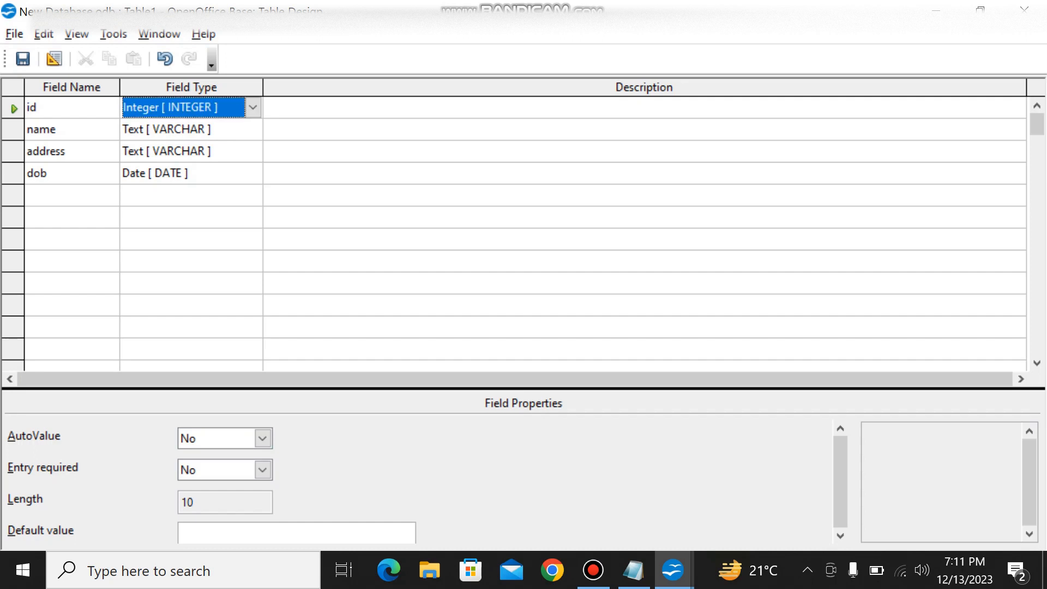
click(263, 438)
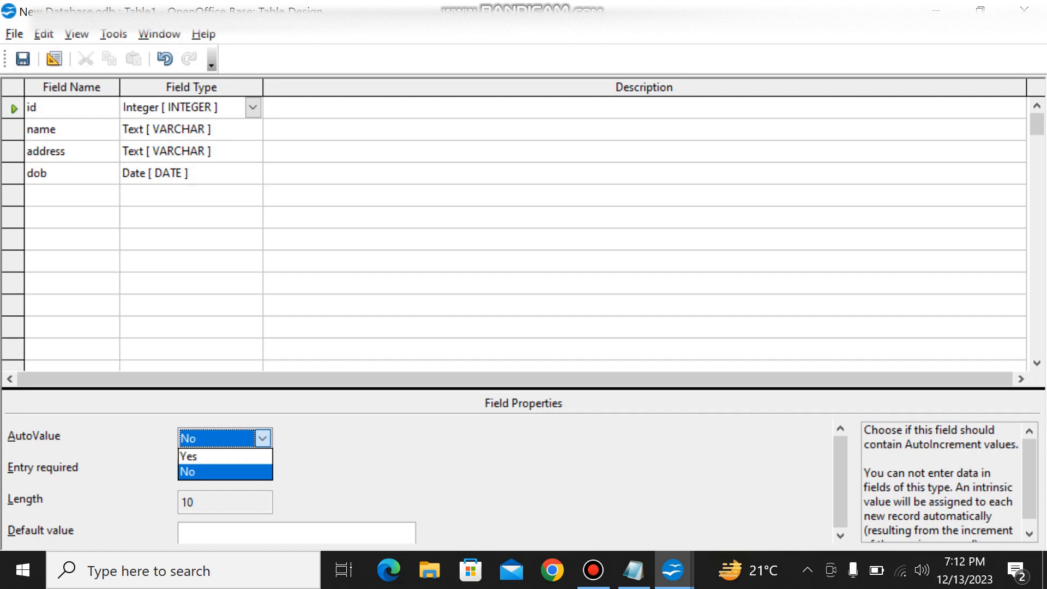
key(Escape)
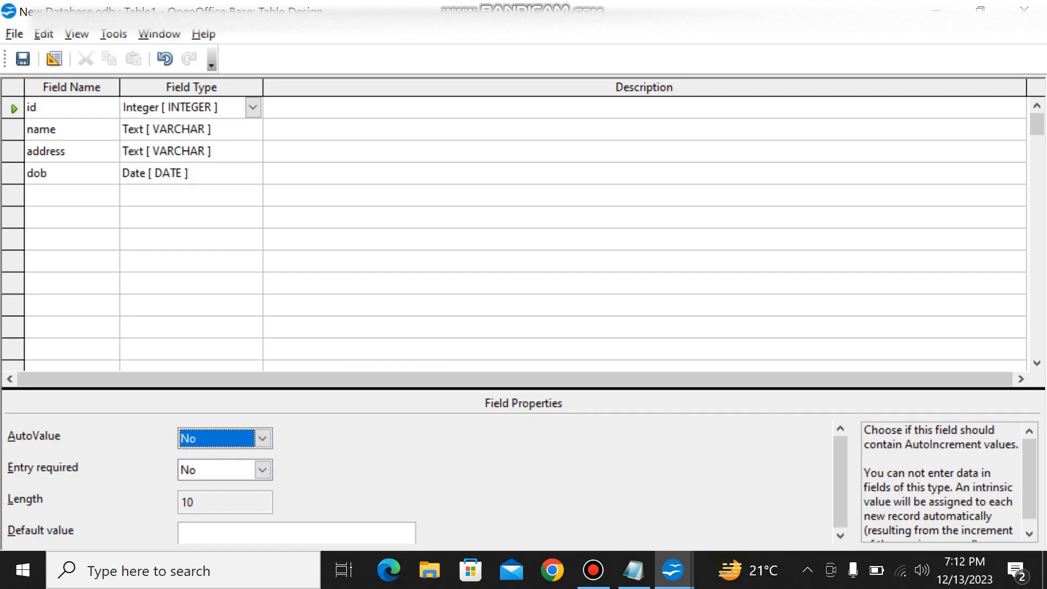
click(262, 470)
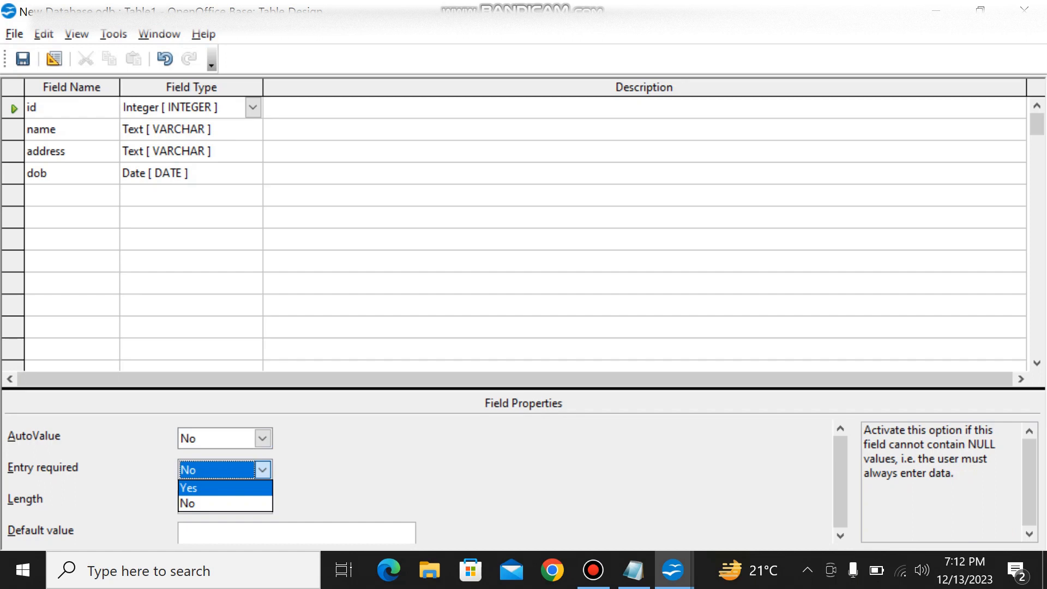
key(Escape)
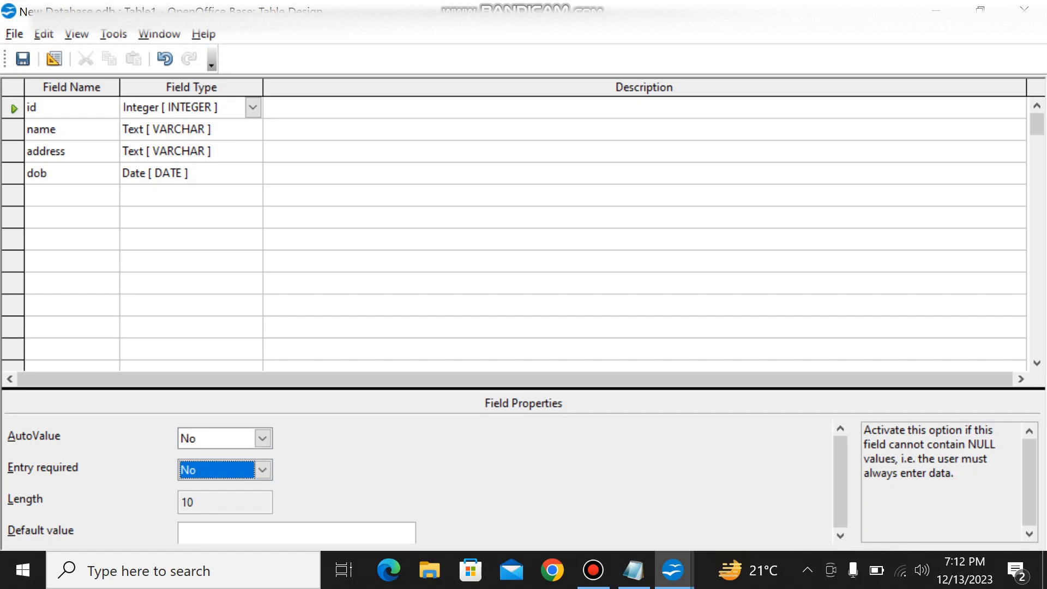
key(Tab)
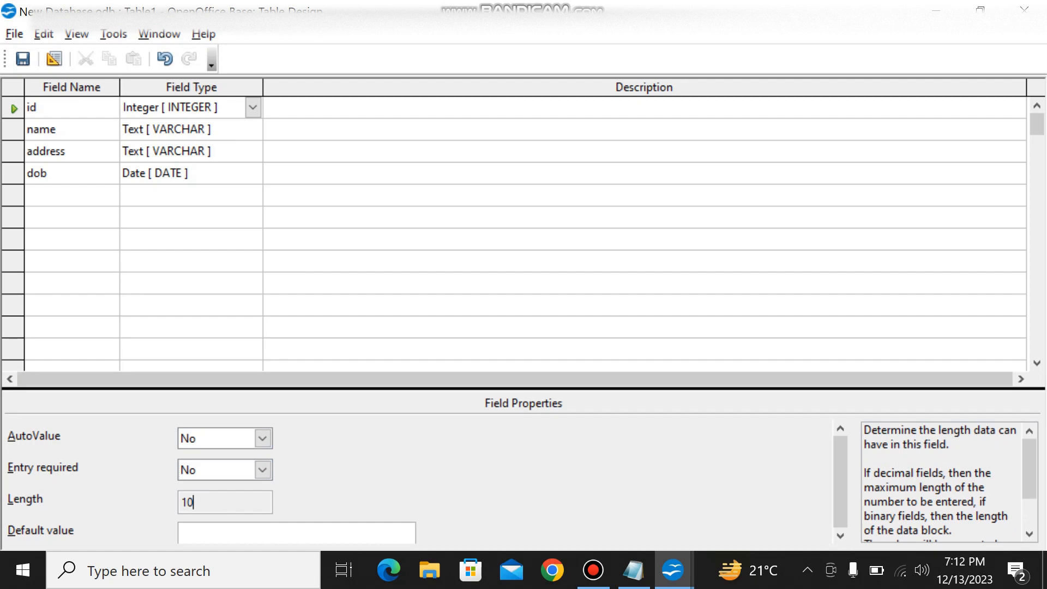
Set Entry required to Yes for the name field and enter a length of 50.
click(185, 129)
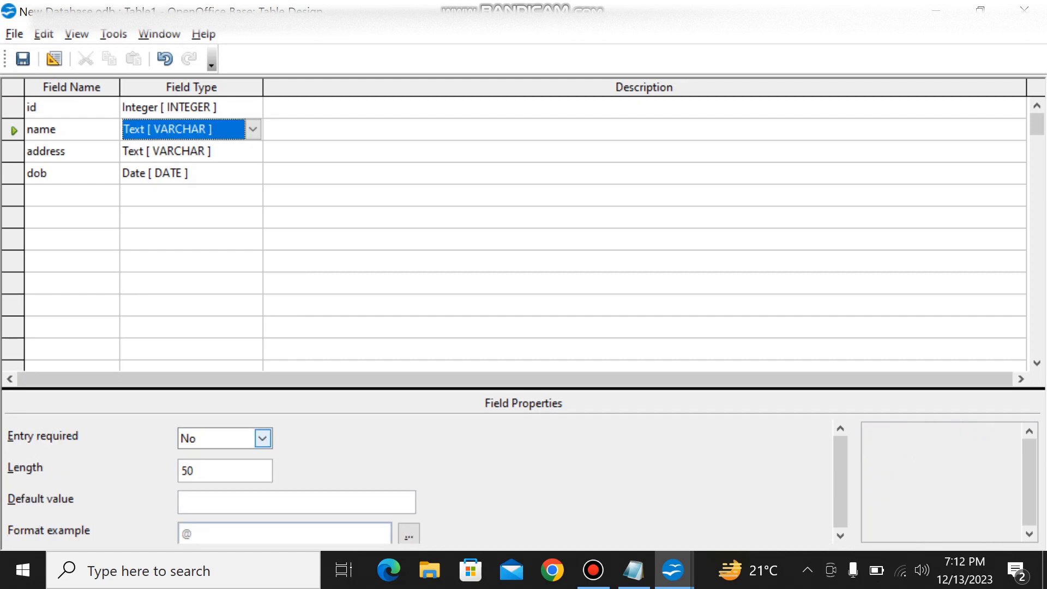
click(262, 437)
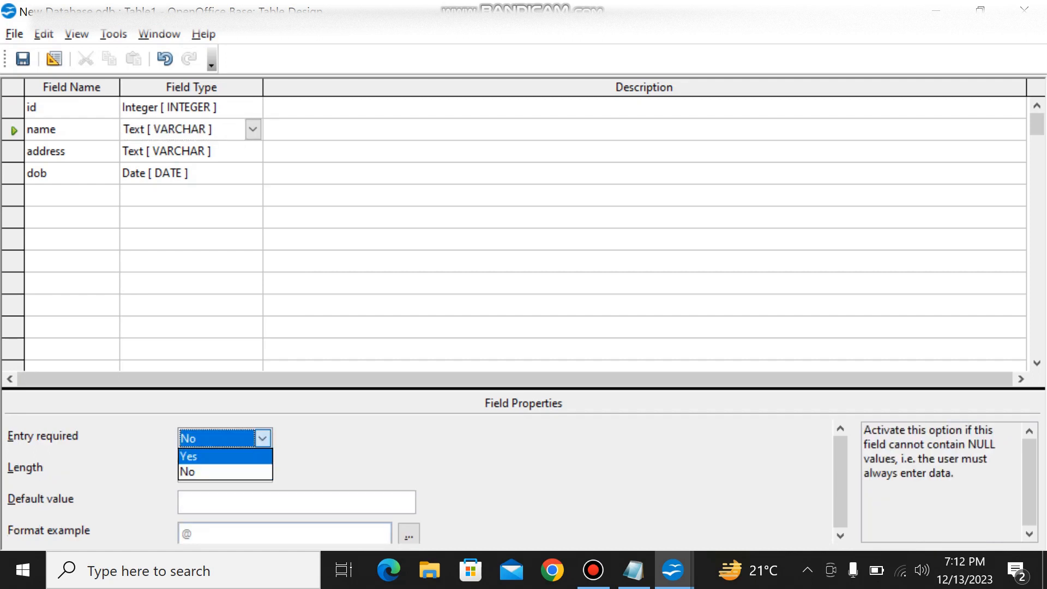
key(Return)
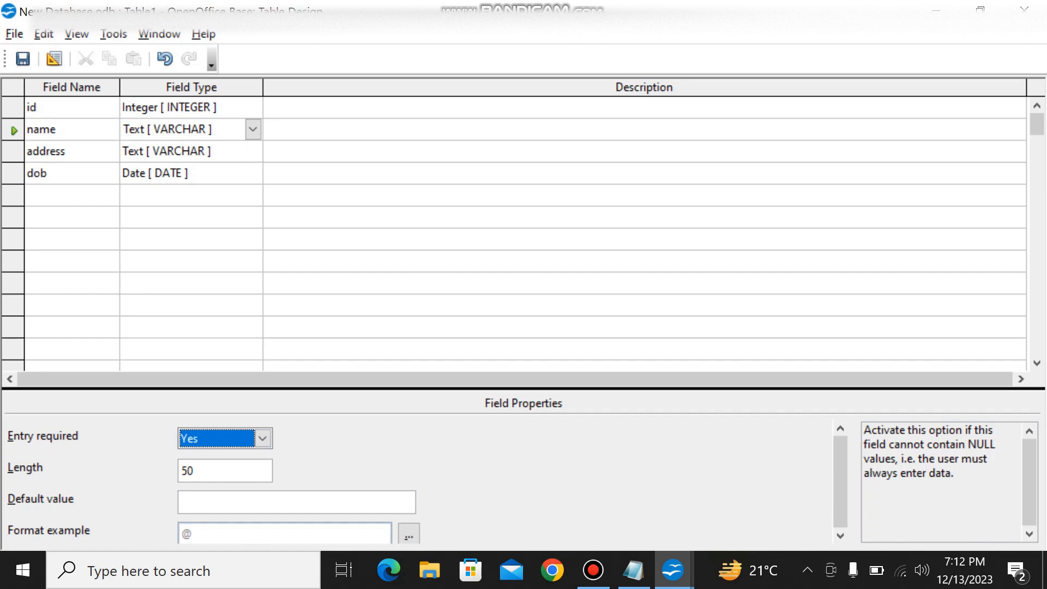
click(235, 471)
key(BackSpace)
key(BackSpace)
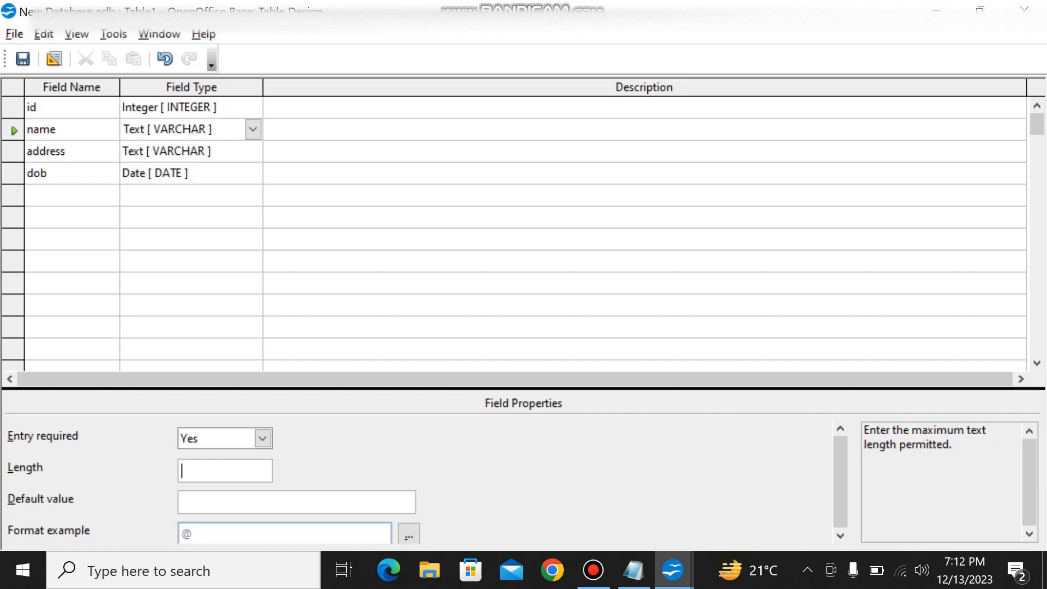
text(100)
key(BackSpace)
key(BackSpace)
key(BackSpace)
text(50)
Try the default values "enter" and "name" for the name field and clear each one.
click(240, 502)
text(enter)
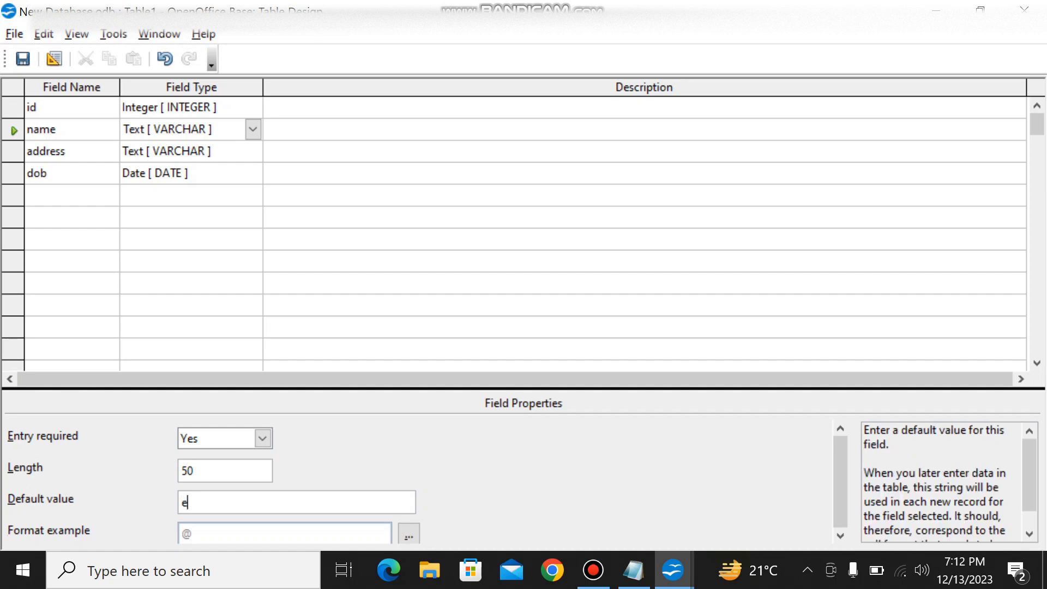
key(BackSpace)
key(BackSpace)
key(BackSpace)
key(BackSpace)
key(BackSpace)
text(name)
key(BackSpace)
key(BackSpace)
key(BackSpace)
key(BackSpace)
Look at the address and dob field properties, check the practical outline in Notepad and return to the table design.
click(27, 151)
click(28, 173)
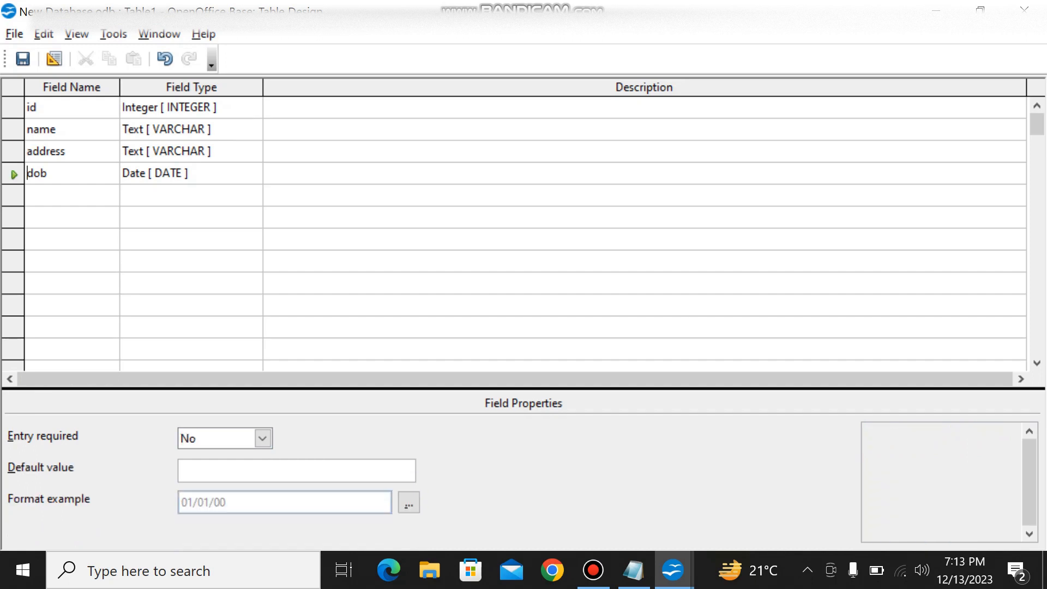
key(alt+Tab)
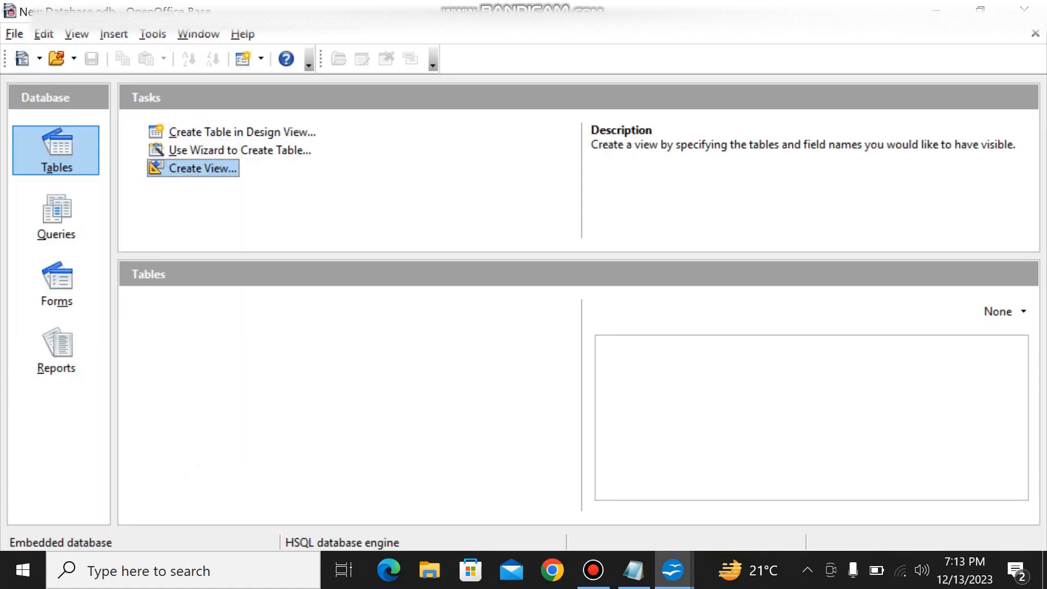
key(alt+Tab)
key(alt+Tab)
key(alt+Tab)
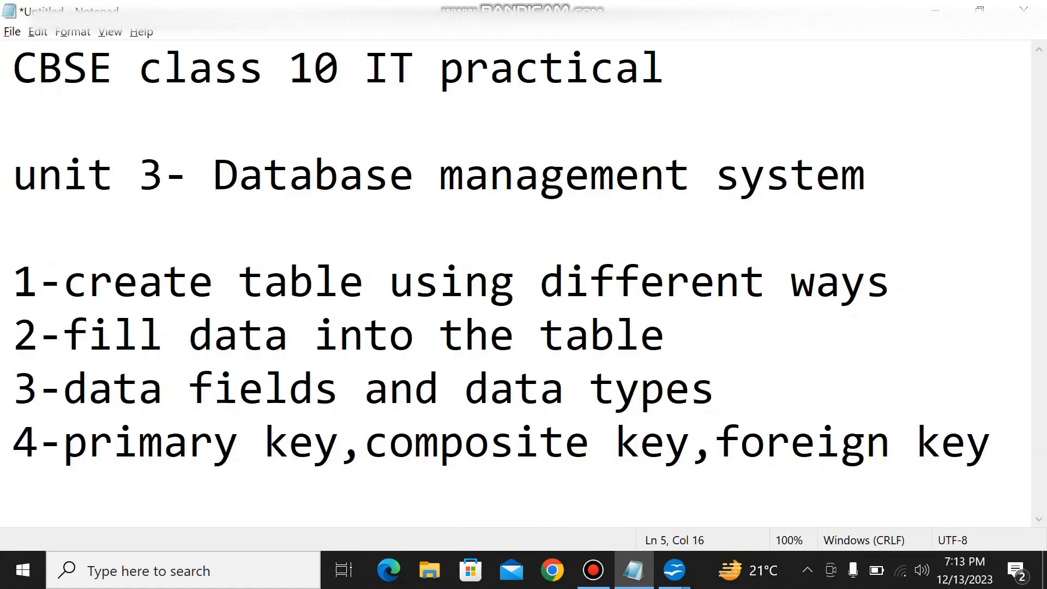
key(alt+Tab)
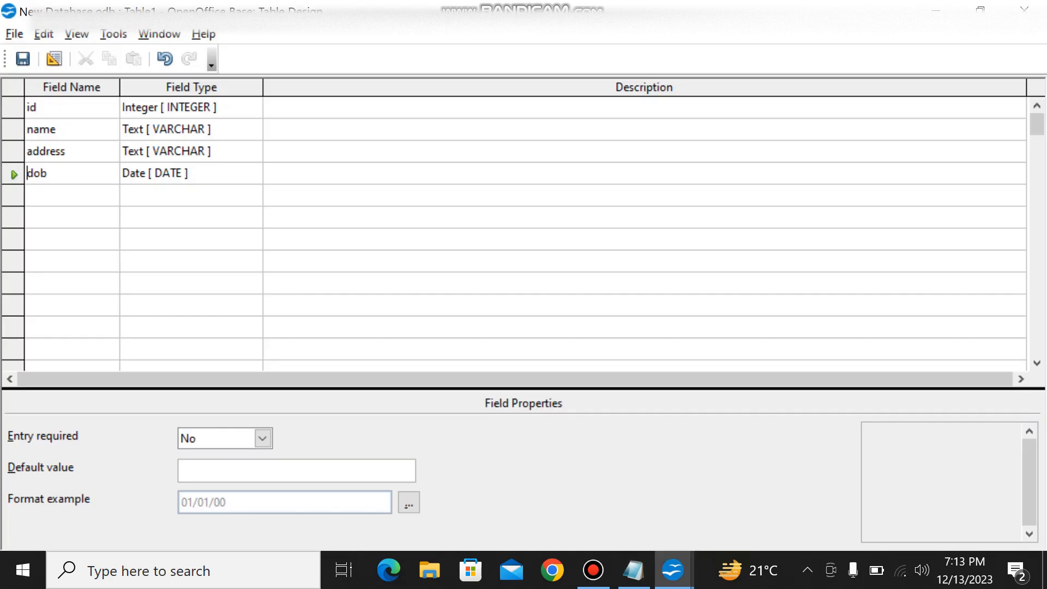
Mark the id field as the primary key and remove that key from it.
click(14, 108)
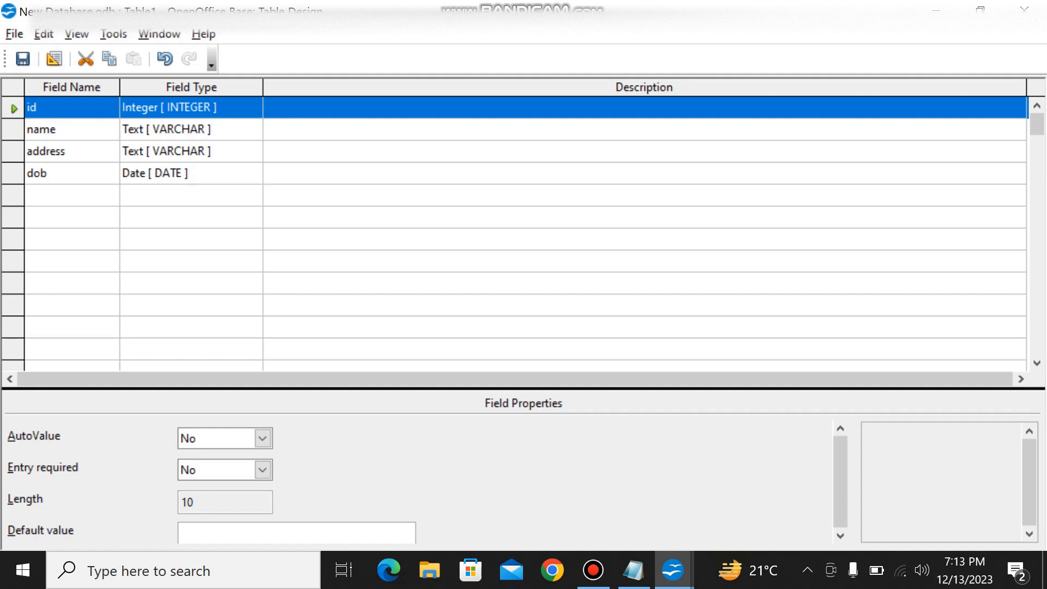
click(42, 129)
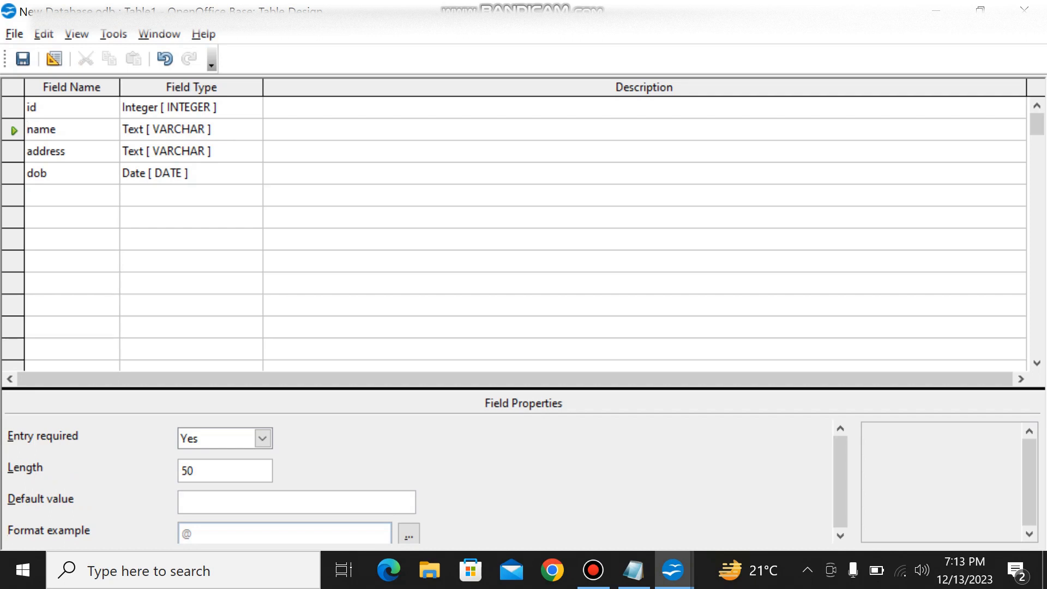
click(13, 108)
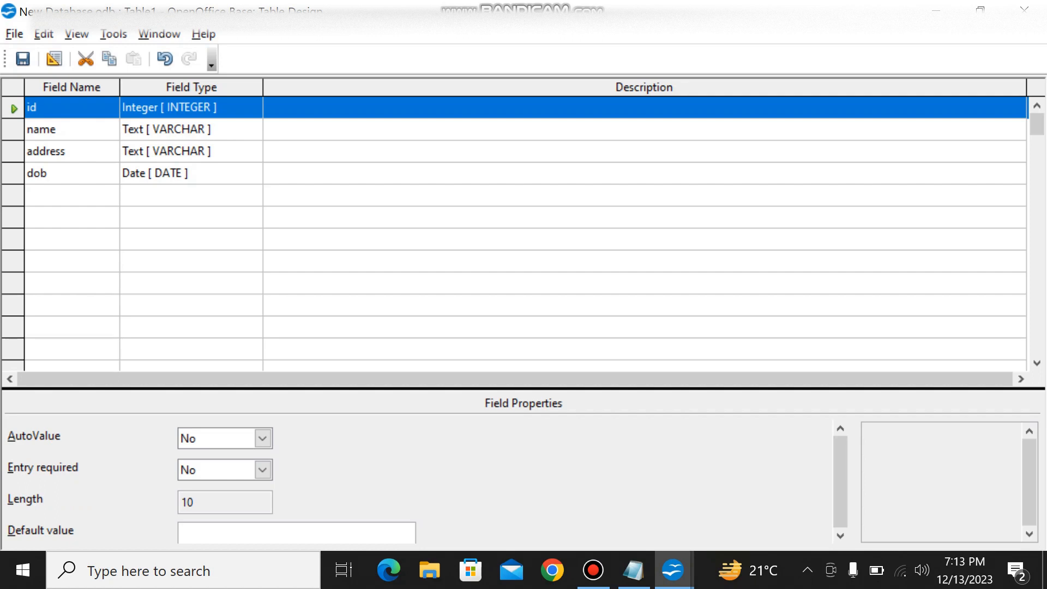
right_click(18, 107)
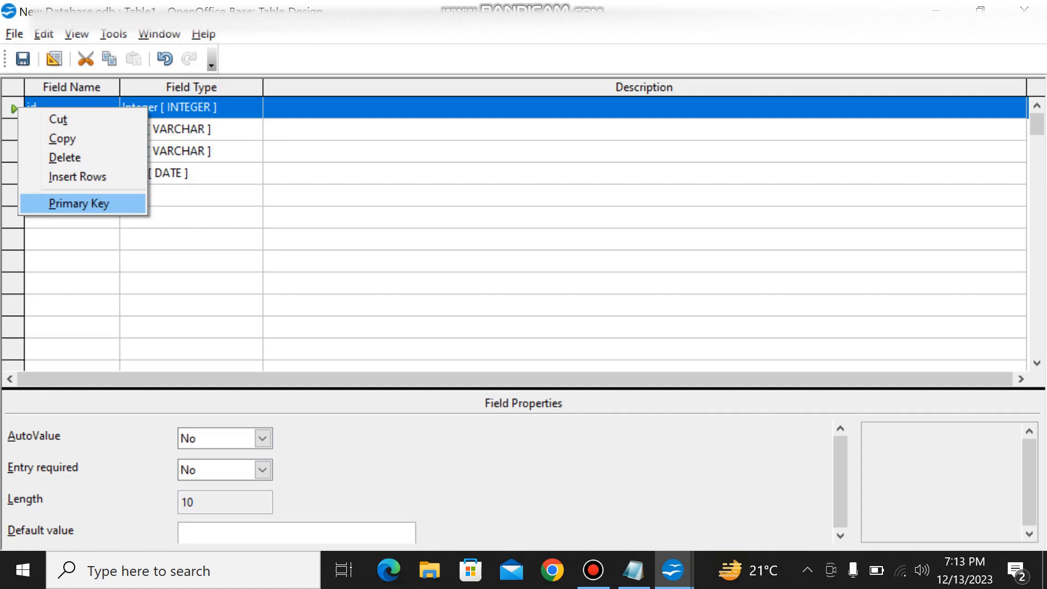
key(Return)
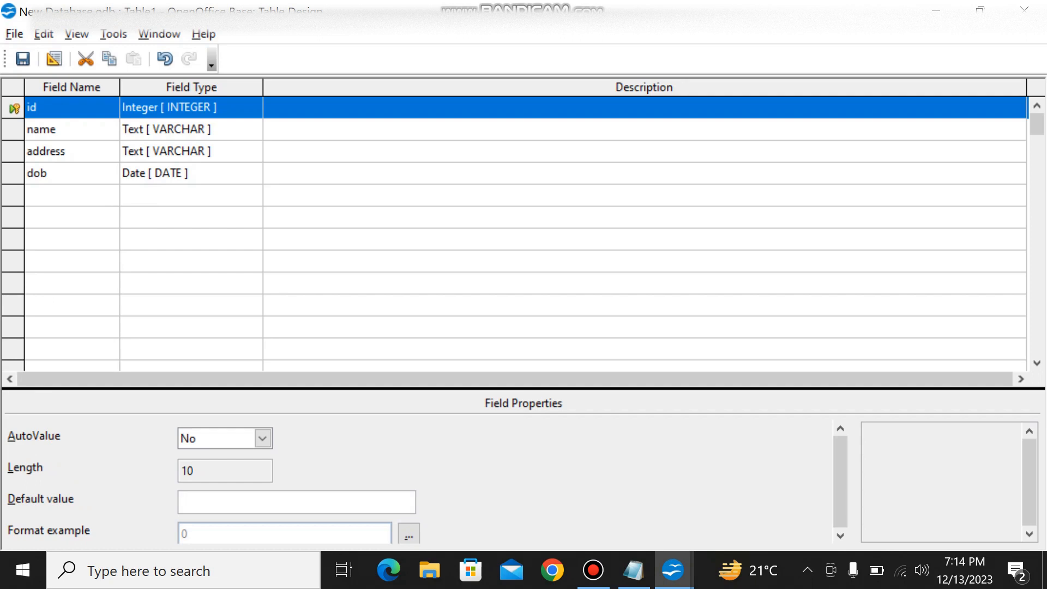
right_click(16, 108)
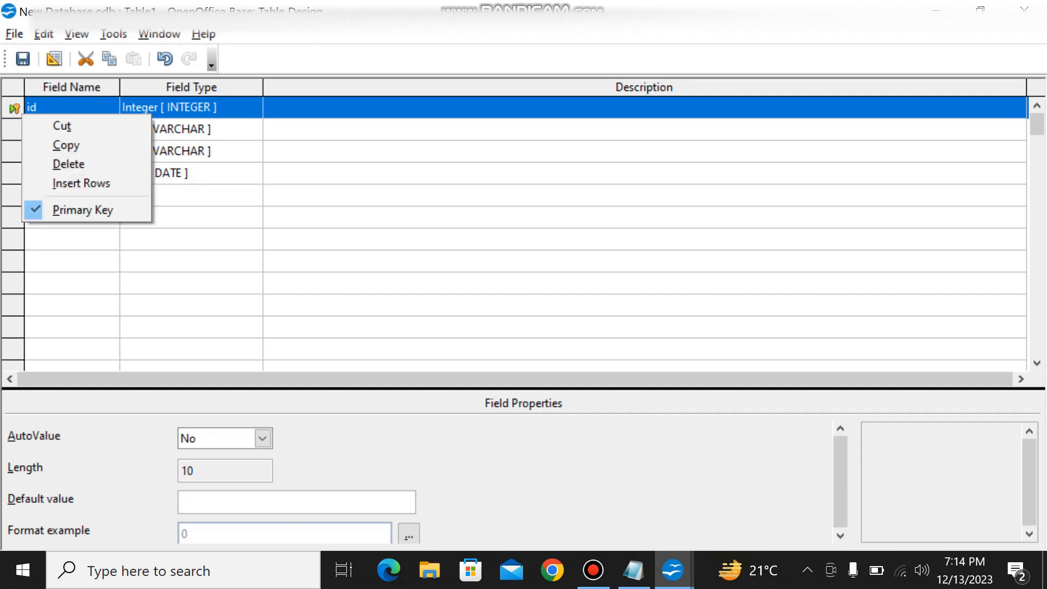
click(88, 210)
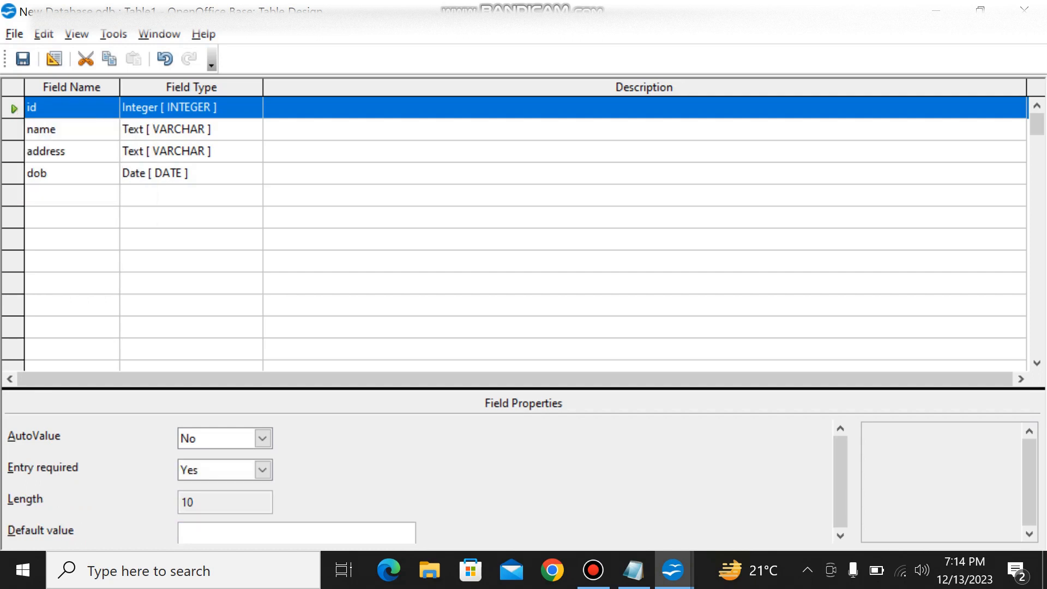
click(71, 217)
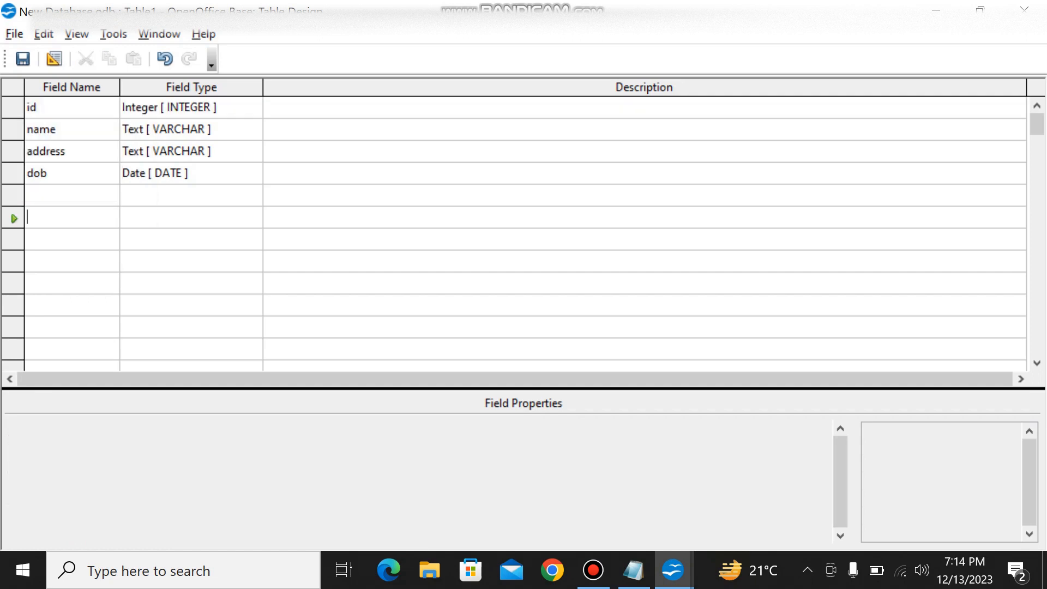
Make the id and name fields a composite primary key and remove the key from both.
click(14, 108)
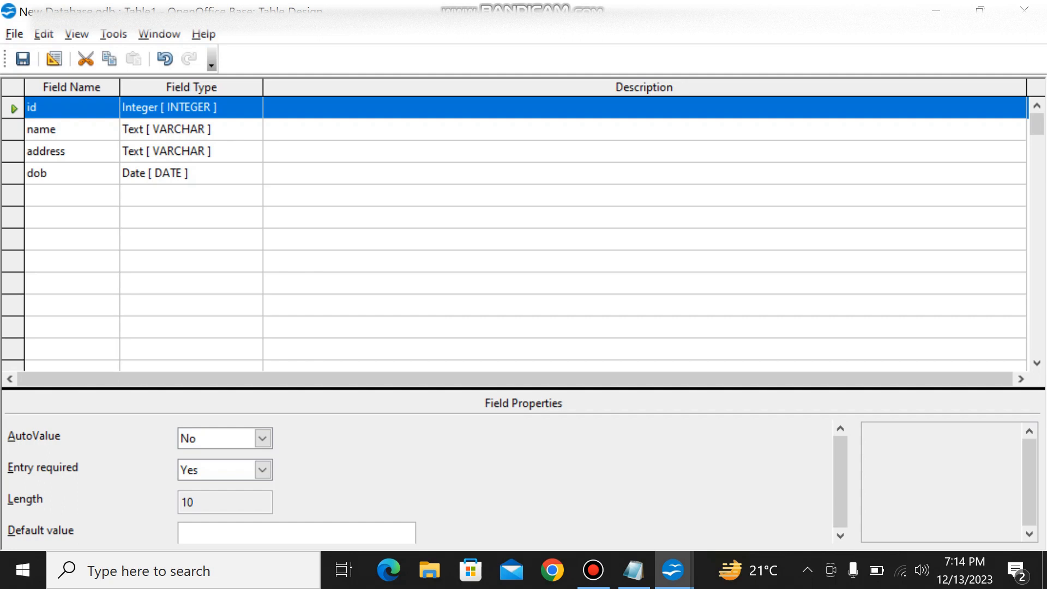
ctrl+click(13, 130)
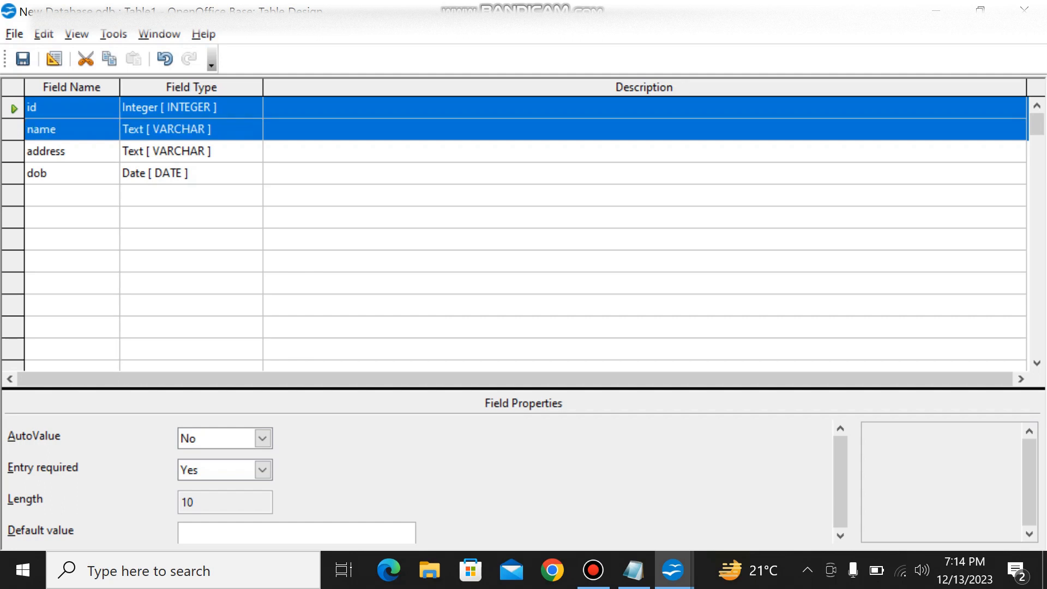
right_click(19, 134)
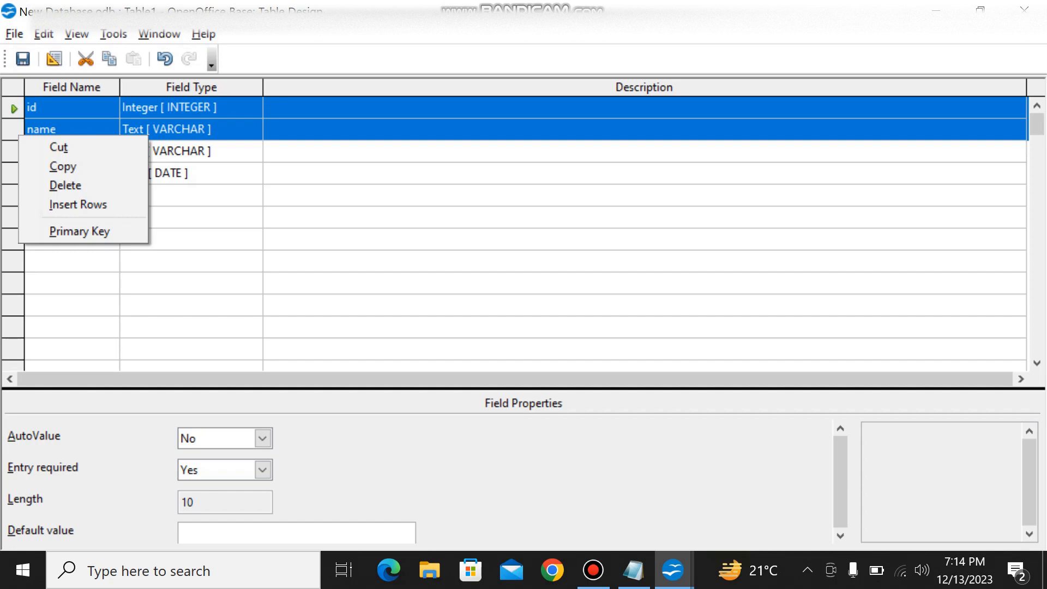
click(79, 231)
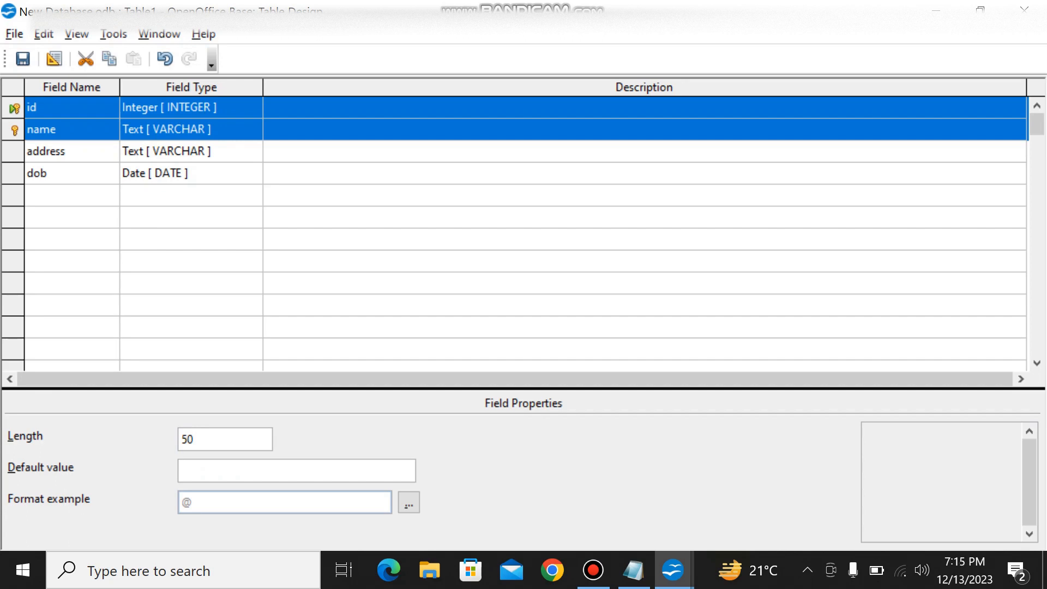
right_click(15, 131)
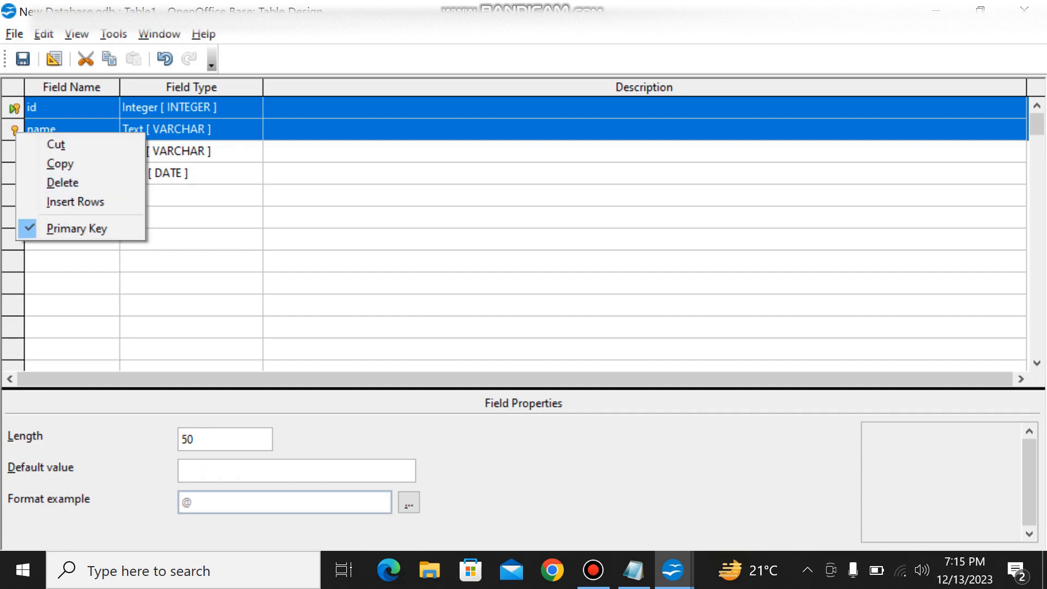
click(76, 228)
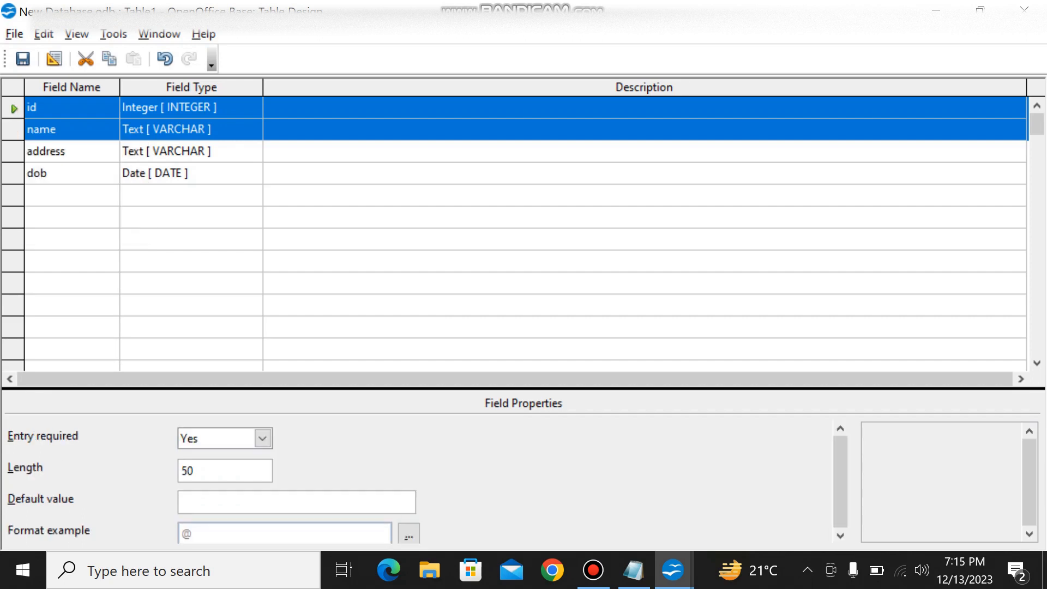
Set the id field alone as the table's primary key.
click(14, 108)
right_click(15, 107)
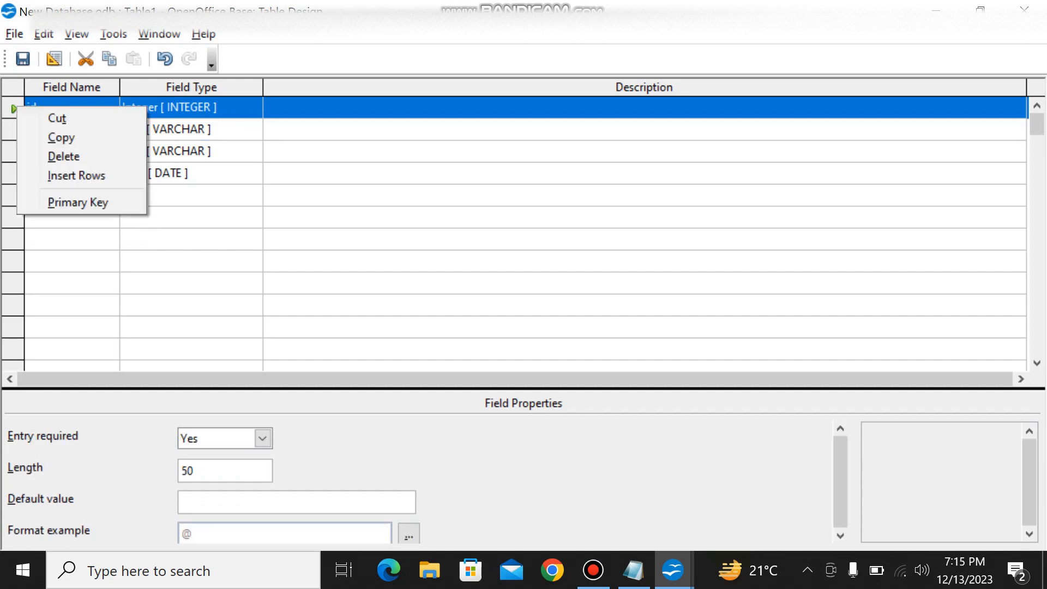
click(77, 202)
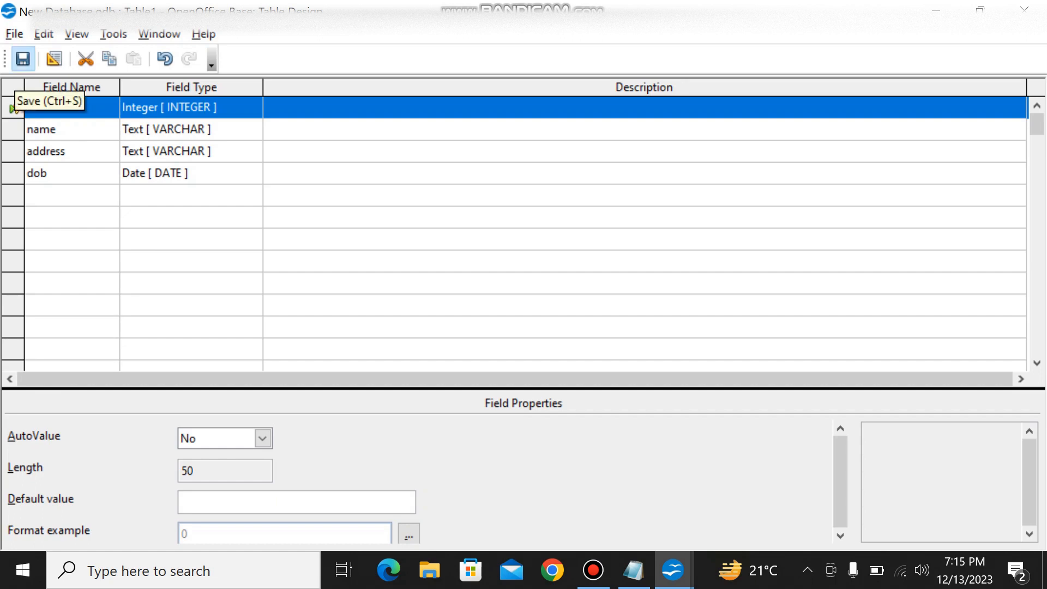
Save the table design under the name Table1.
click(23, 58)
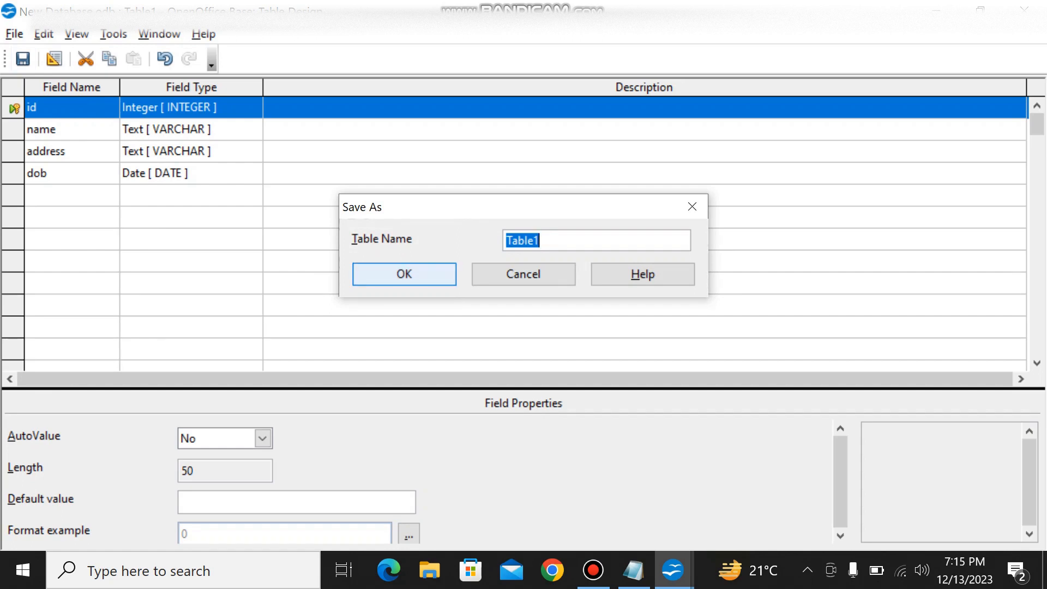
click(404, 274)
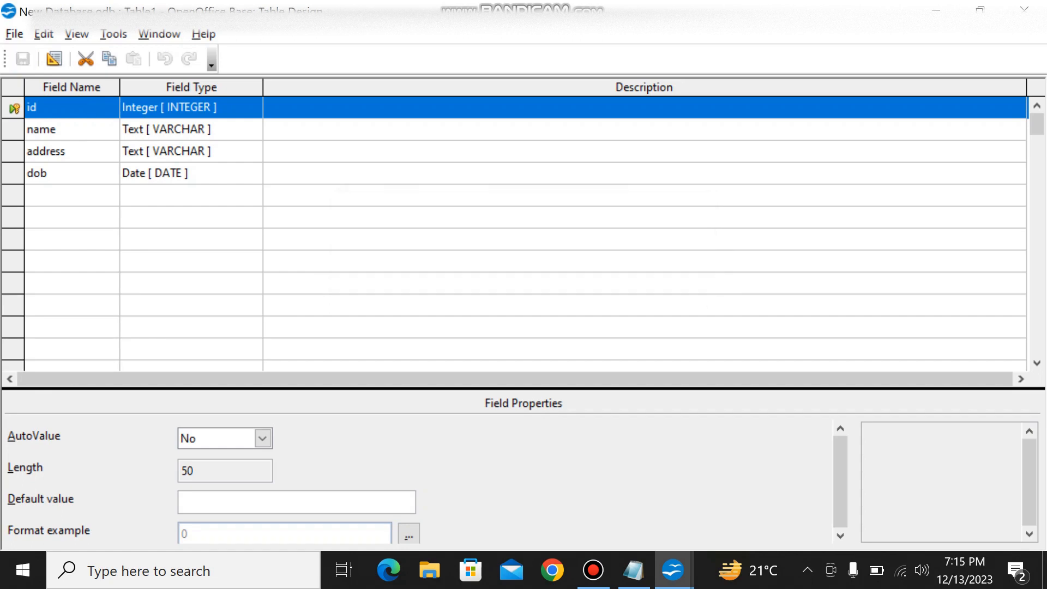
mouse_move(611, 6)
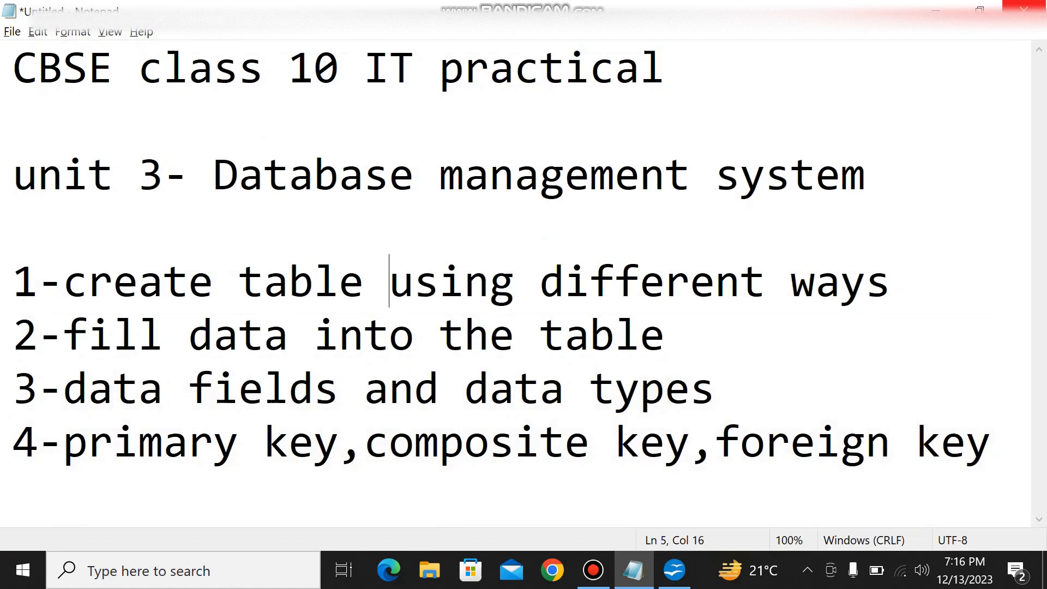
Switch to OpenOffice Base and open Table1 for data entry.
key(alt+Tab)
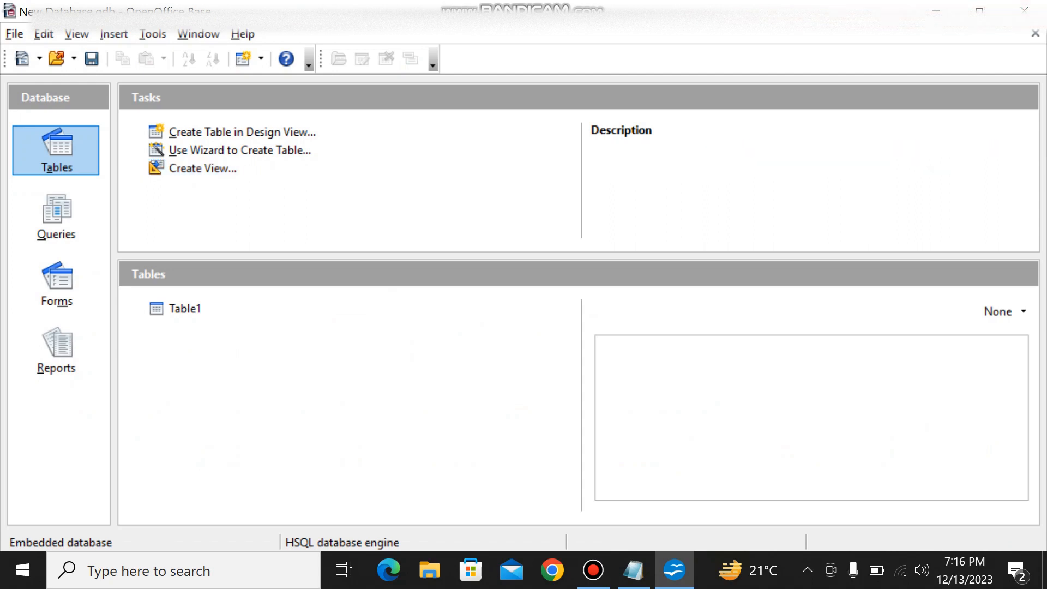
click(185, 309)
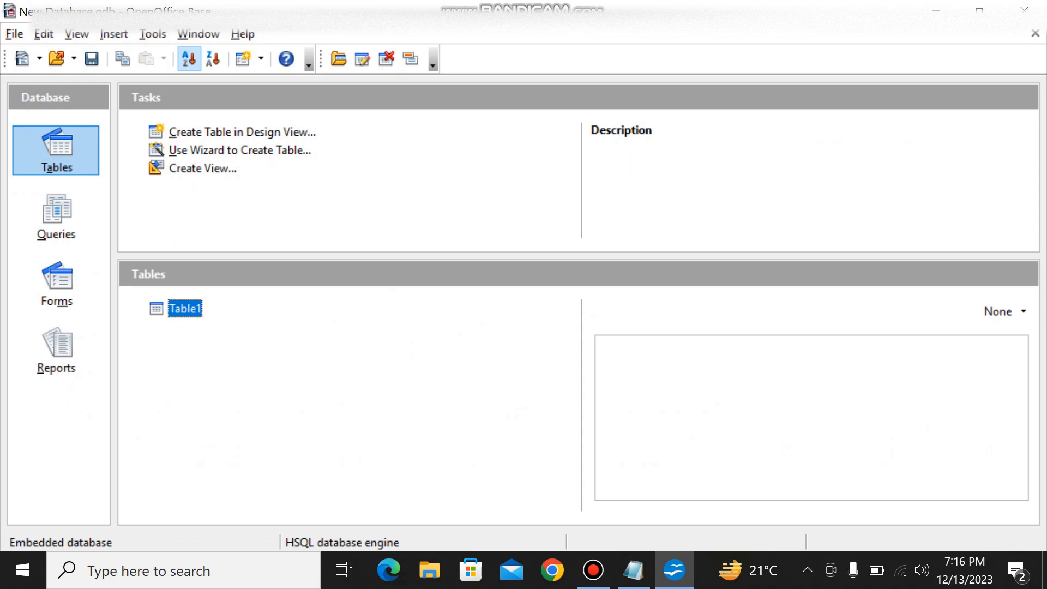
double_click(185, 309)
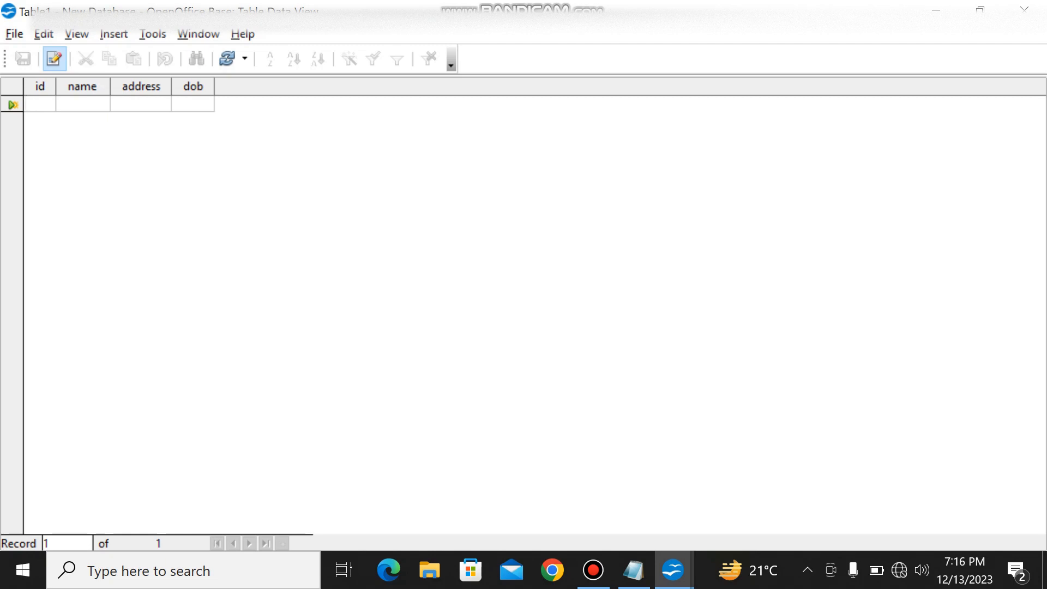
Enter the first record with id 1, the person's name, address india and a date of birth.
text(1)
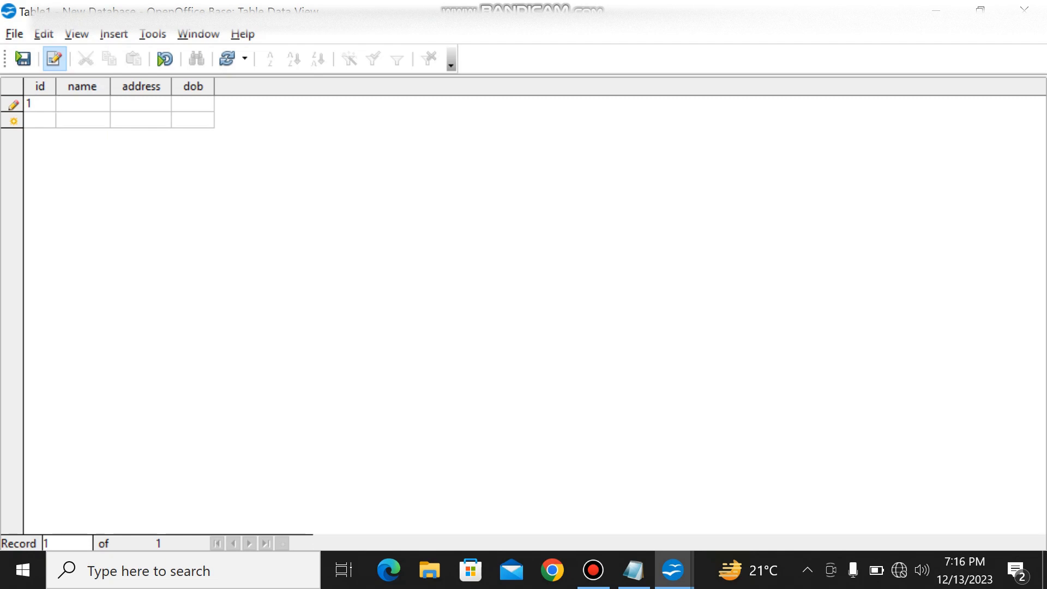
text(om)
key(Tab)
text(india)
key(Tab)
text(10-10-2)
text(-10)
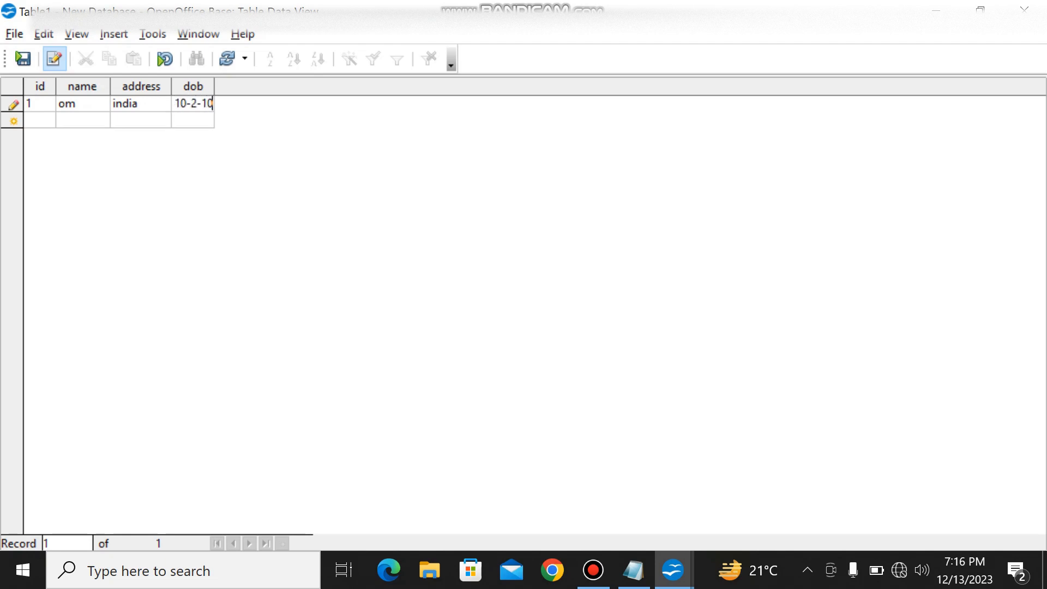
key(Tab)
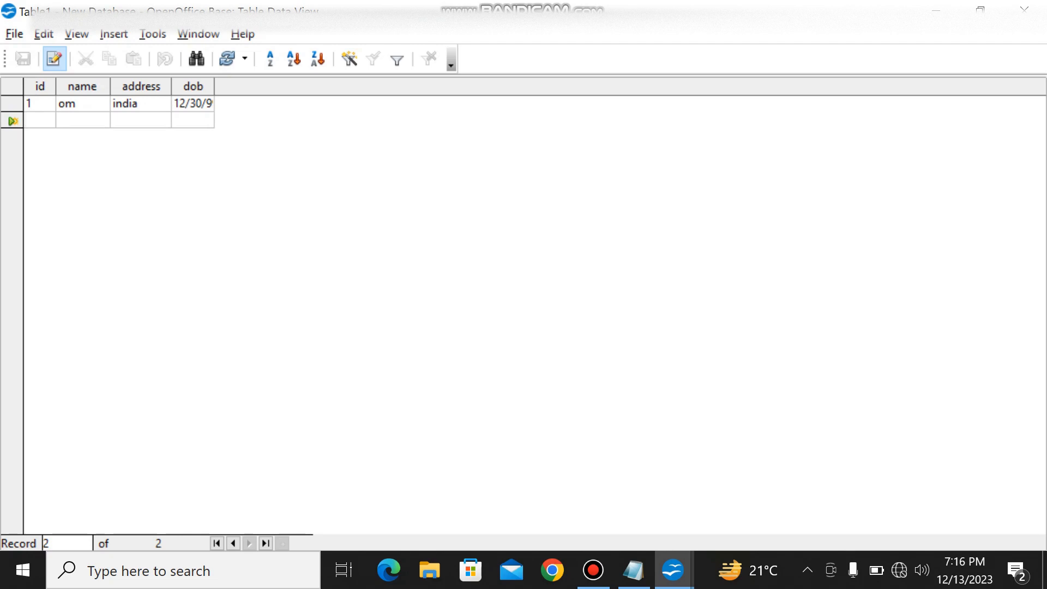
Widen the dob column and replace the month, day and year of the first record's date of birth.
drag(214, 86, 301, 86)
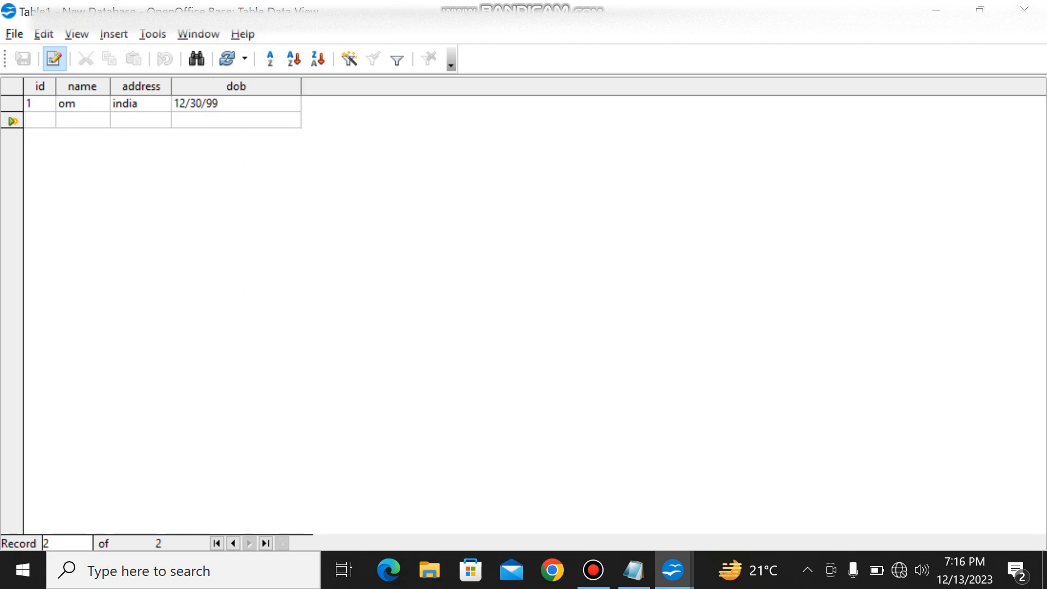
click(220, 104)
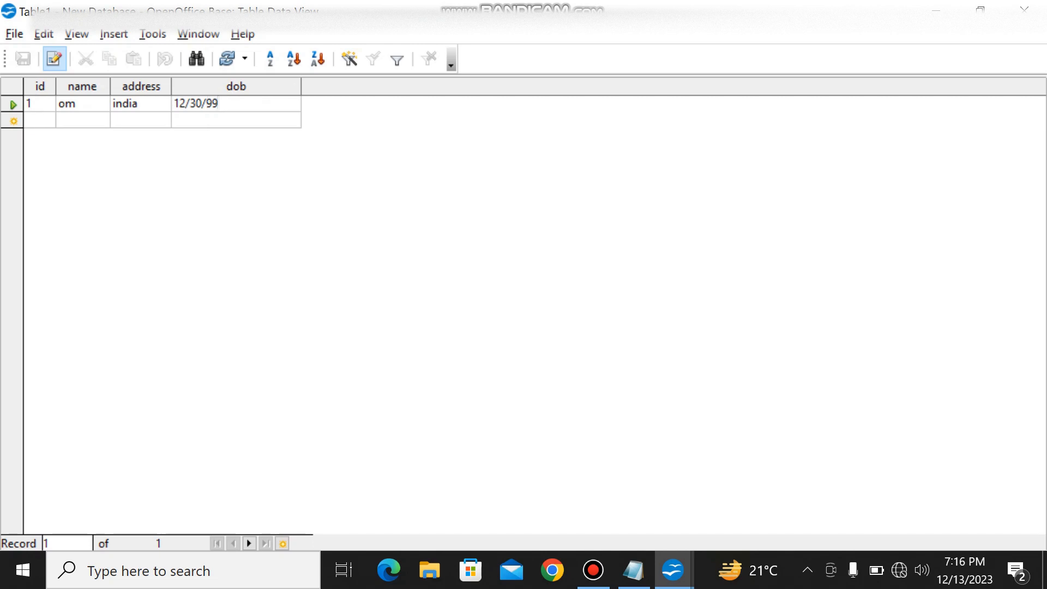
key(Left)
key(Left)
key(Left)
key(BackSpace)
key(BackSpace)
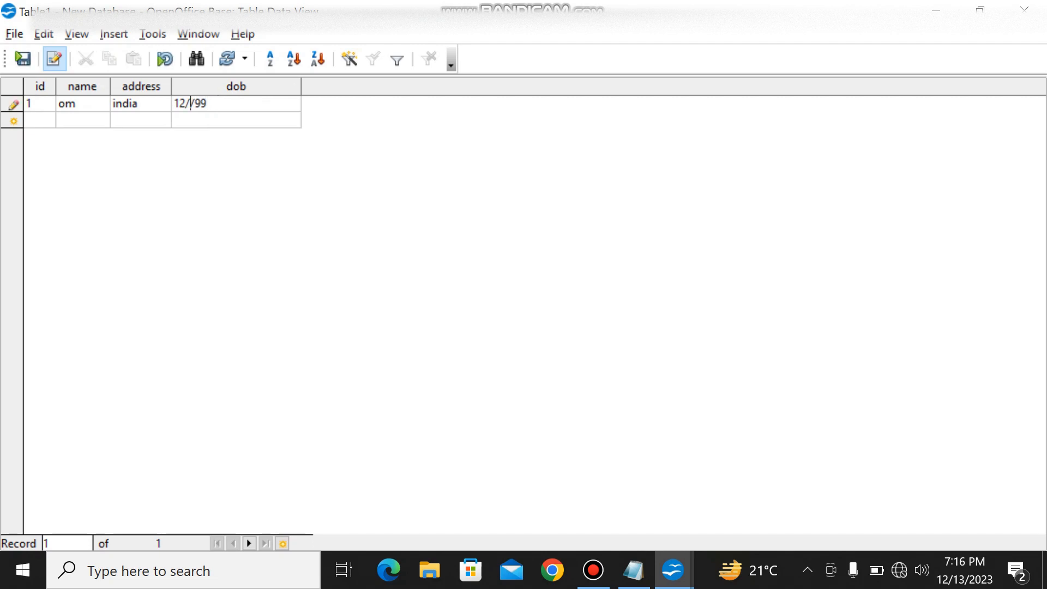
text(16)
key(Left)
key(Left)
key(BackSpace)
key(BackSpace)
text(08)
key(Right)
key(Right)
key(Right)
key(Right)
key(Right)
key(BackSpace)
key(BackSpace)
text(98)
click(611, 9)
key(Return)
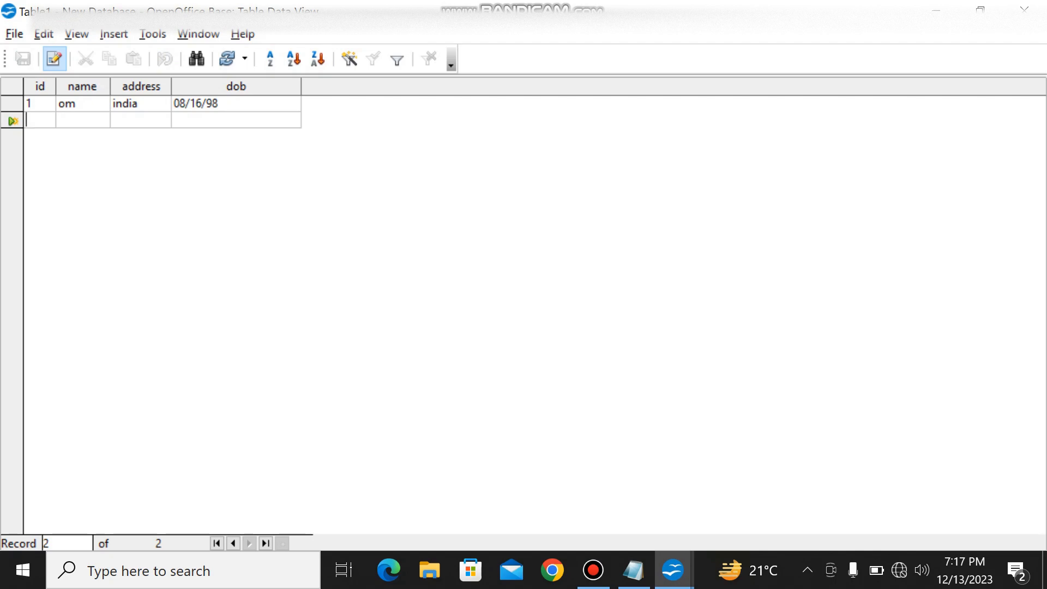
Add a second record with id 2, the person's name, address nepal and the date of birth.
text(2)
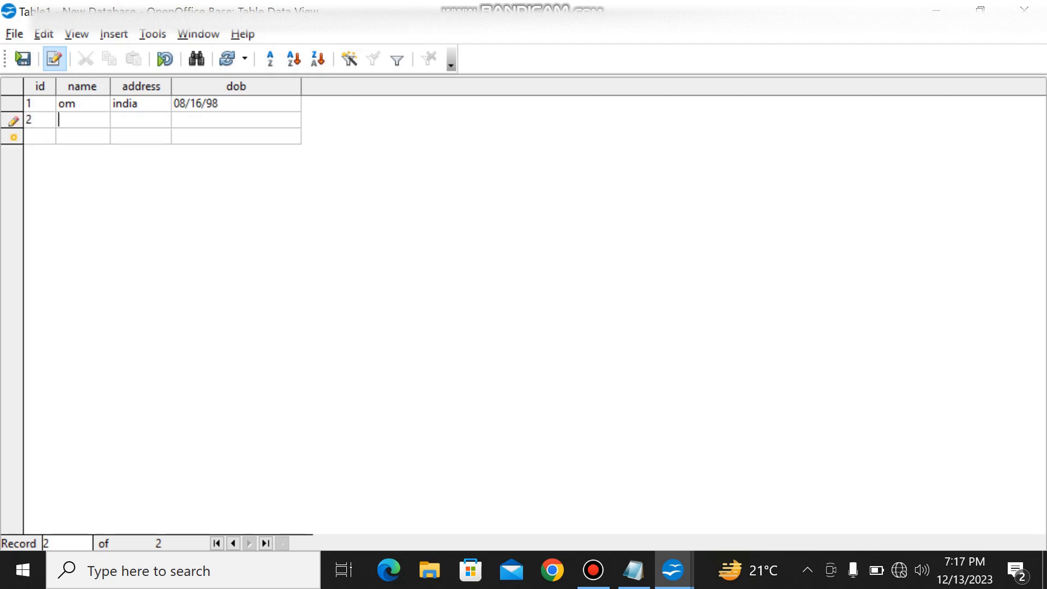
text(shri)
key(Tab)
text(usa)
key(Left)
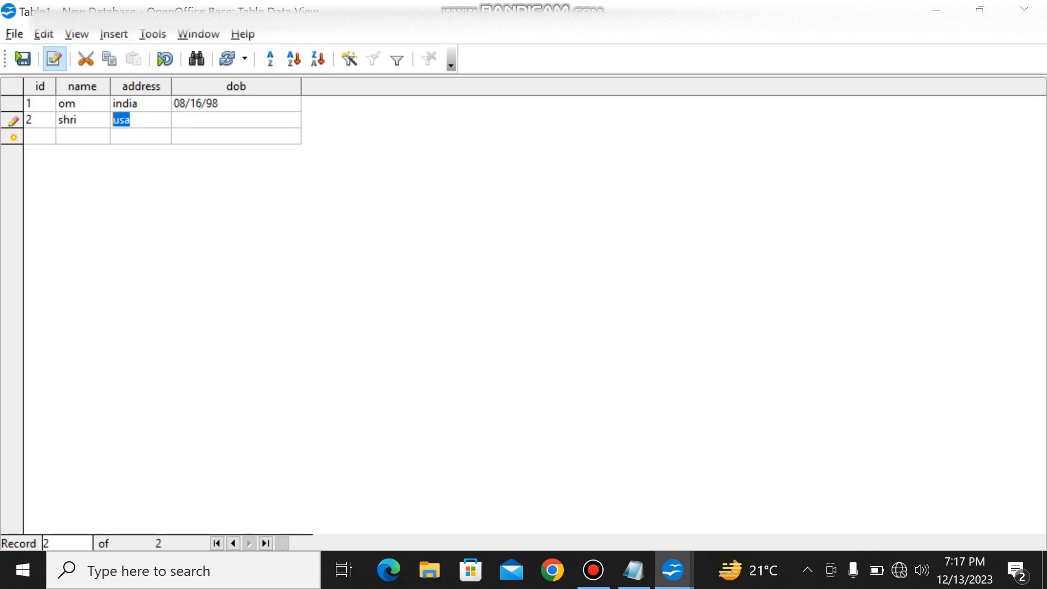
text(nepal)
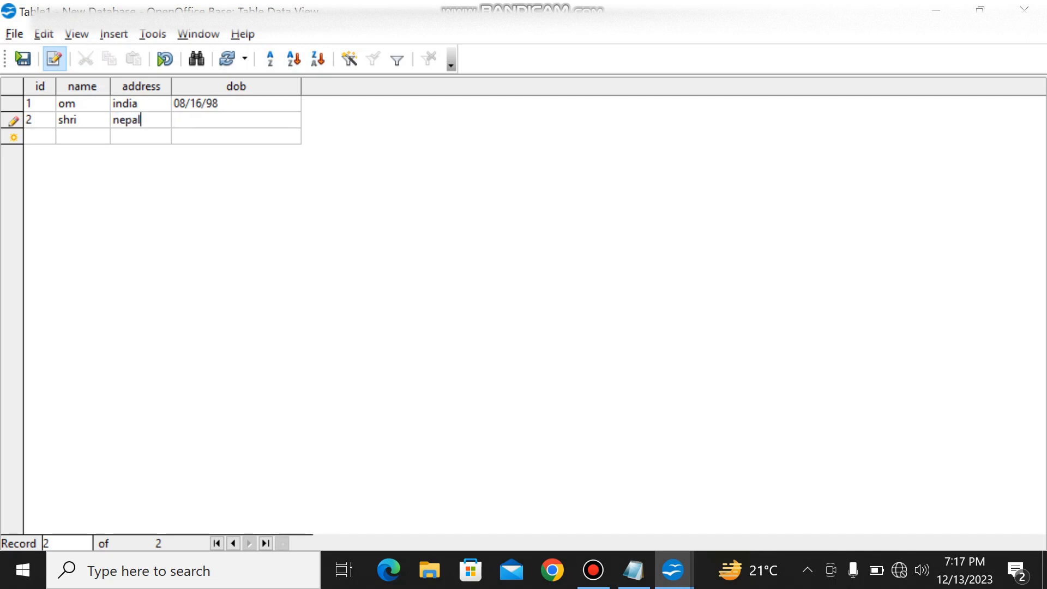
key(Tab)
text(07/21/21)
key(Tab)
Add a third record with id 3, the person's name, address fiji and the date of birth.
text(3)
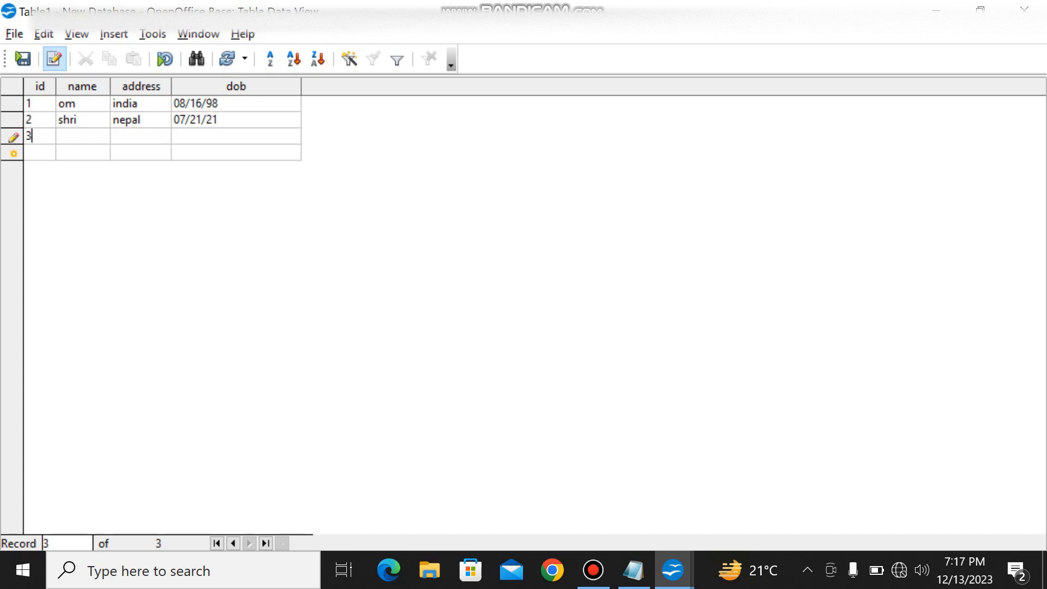
key(Tab)
text(ram)
key(Tab)
text(fiji)
key(Tab)
text(11/24/2023)
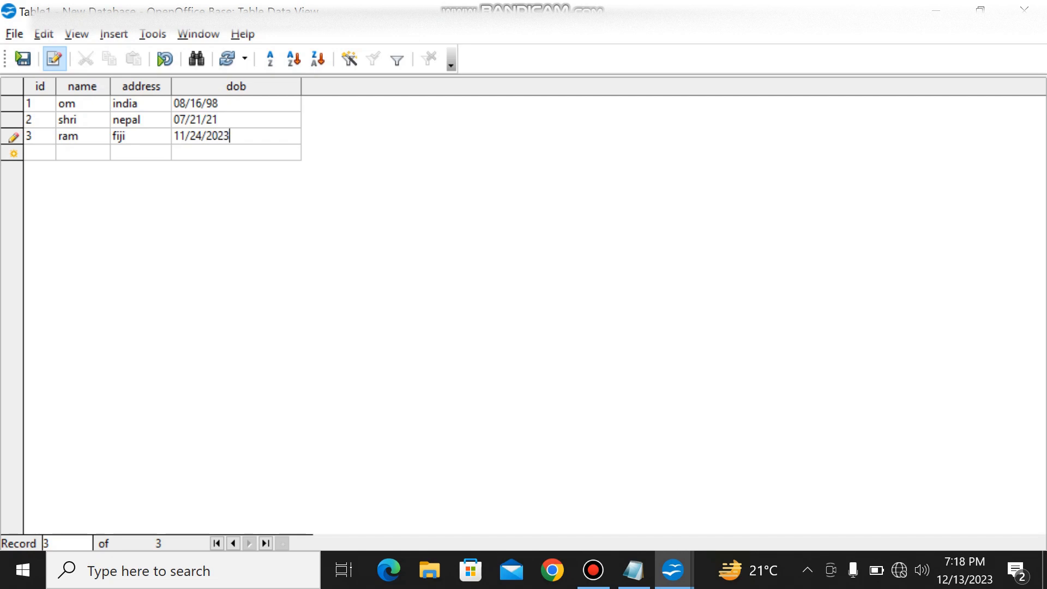
key(Return)
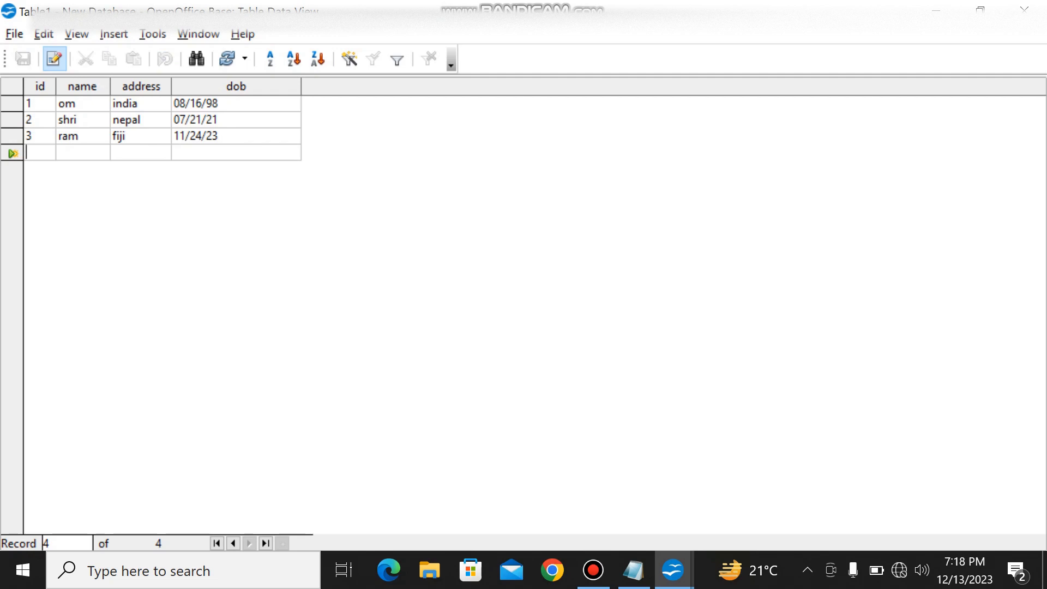
Close the Table1 data view and return to the database's table list.
click(219, 136)
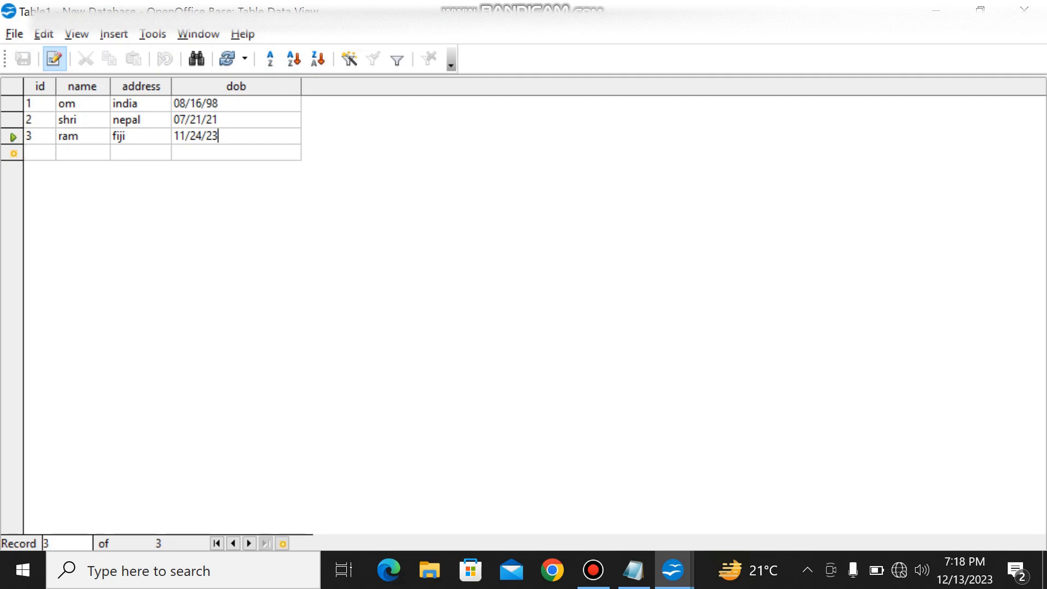
key(Return)
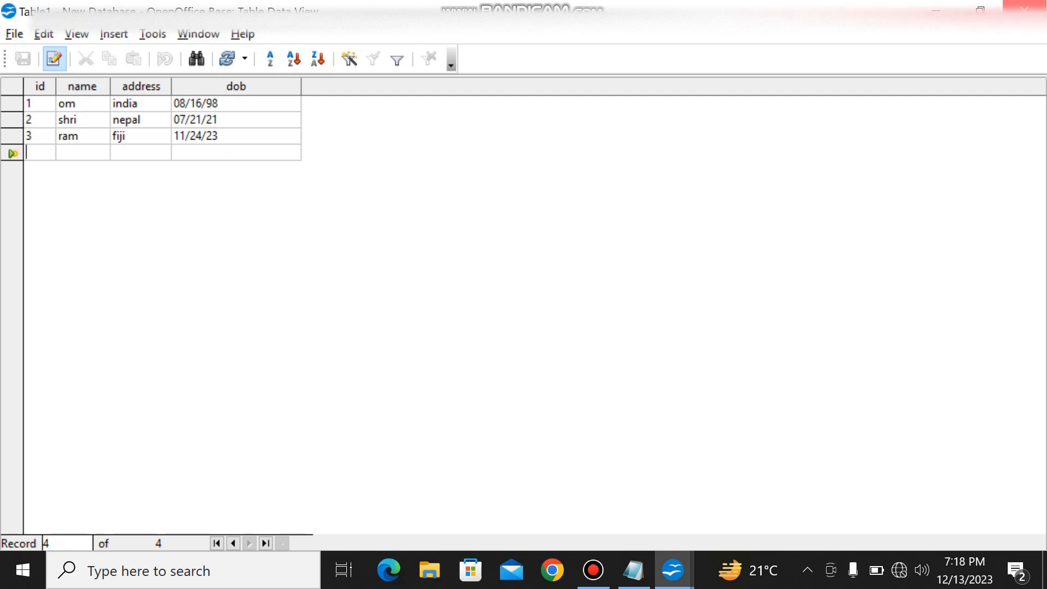
click(1024, 9)
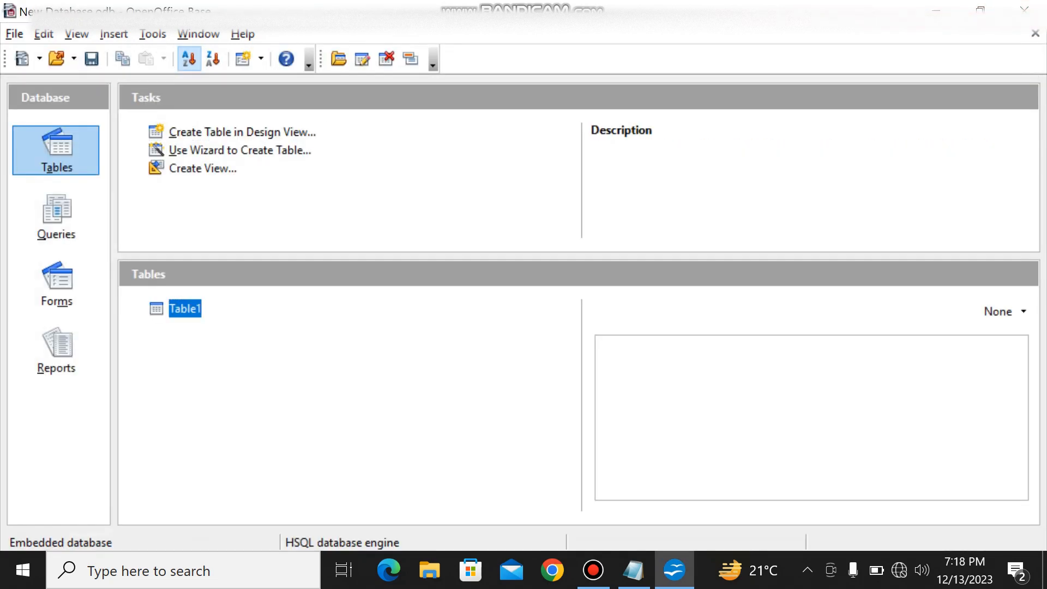